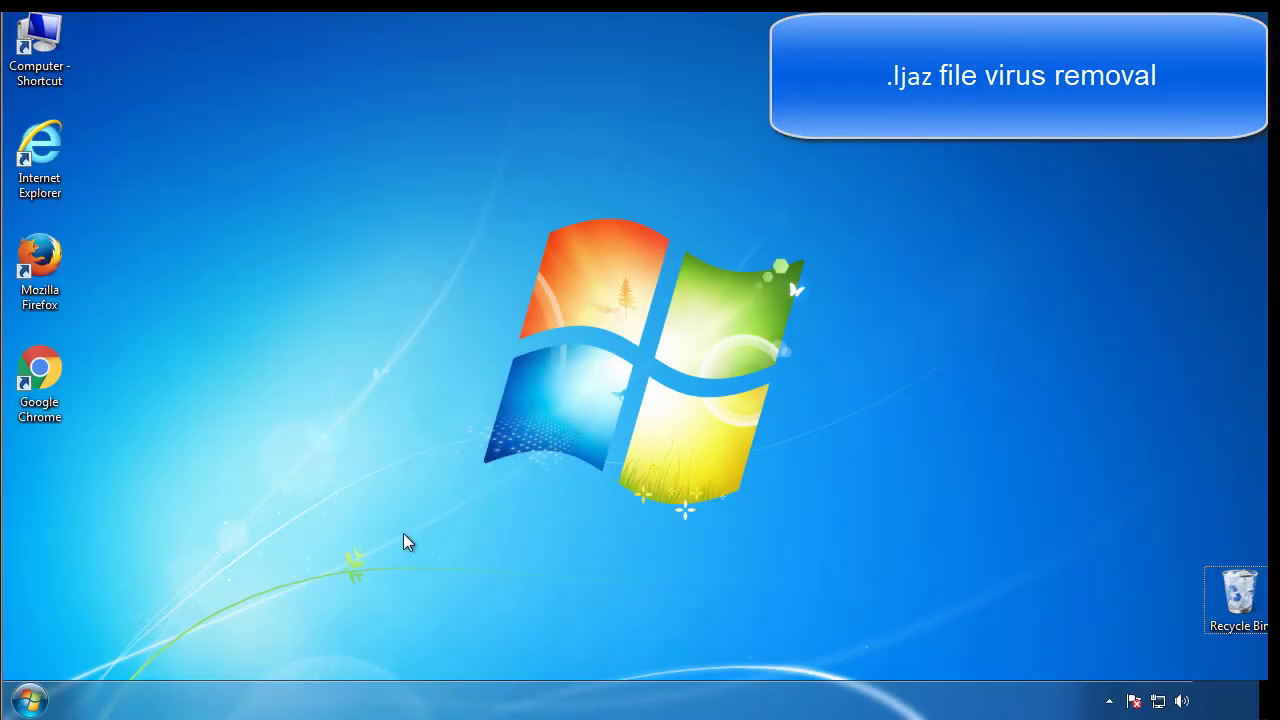
Enable a minimal Safe boot in System Configuration (msconfig), restart the computer, and dismiss the safe mode help window
left_click(29, 700)
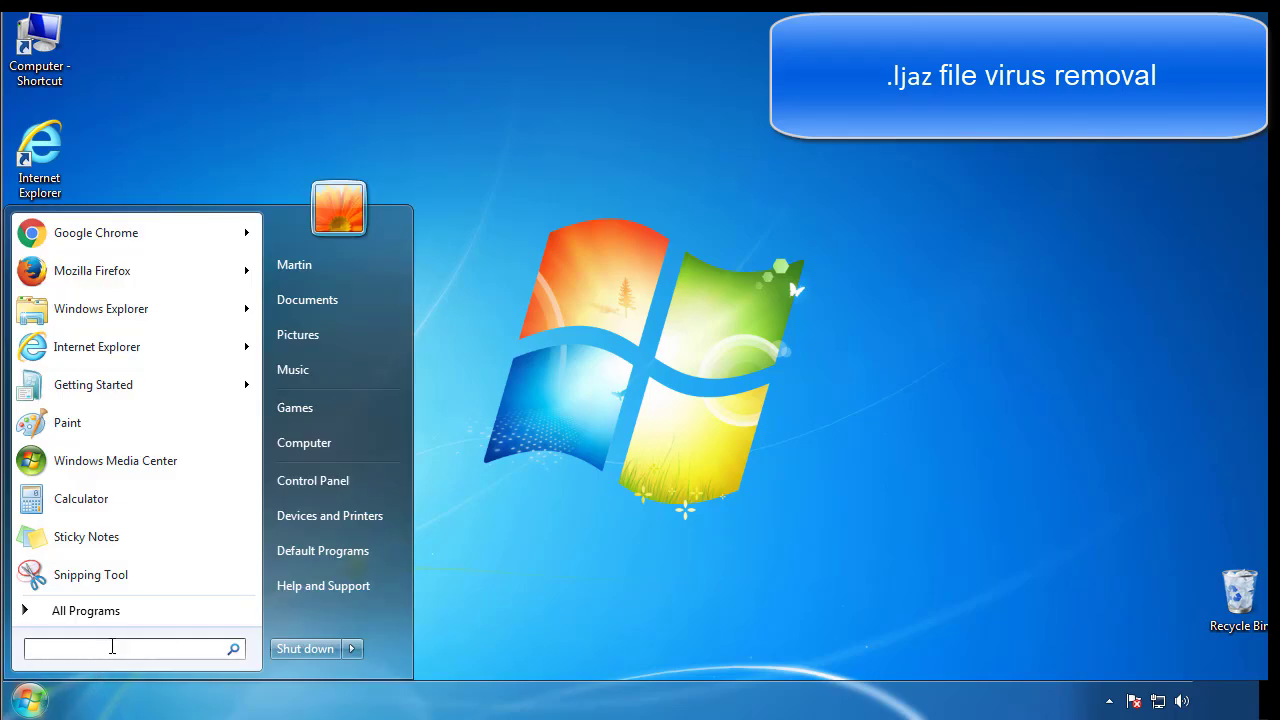
type("msconfig")
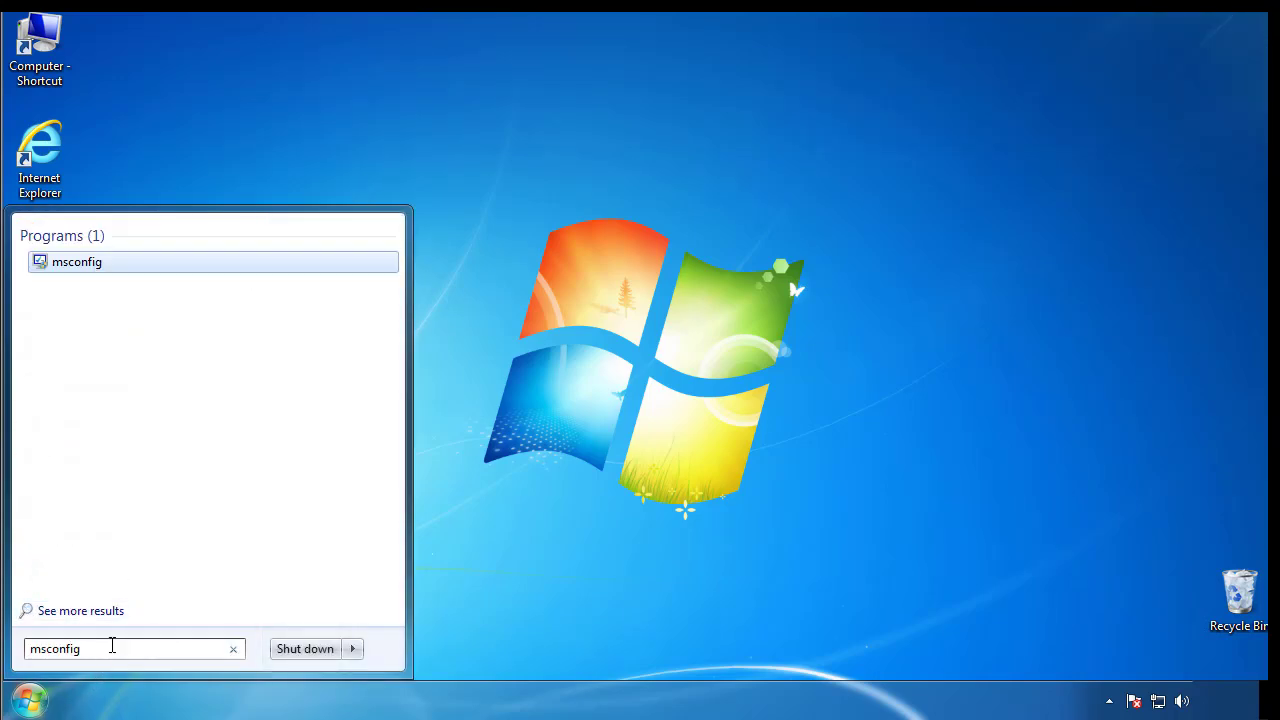
key("Return")
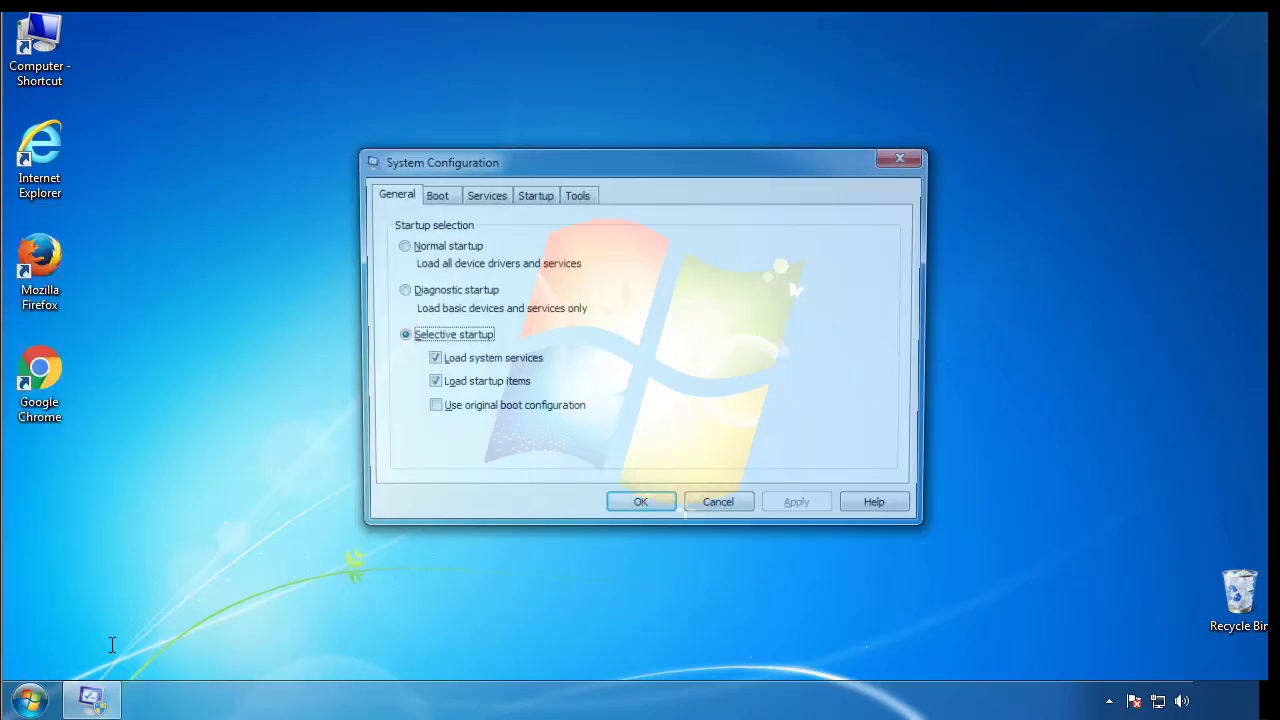
left_click(432, 195)
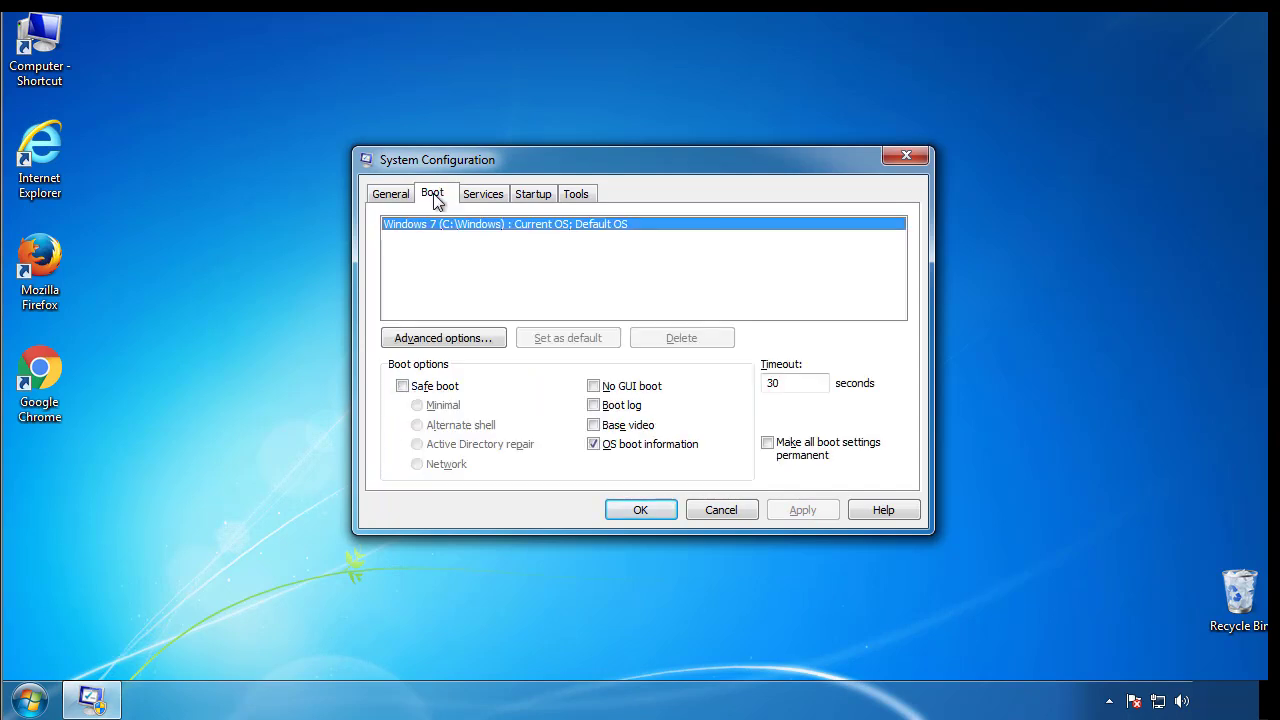
left_click(402, 386)
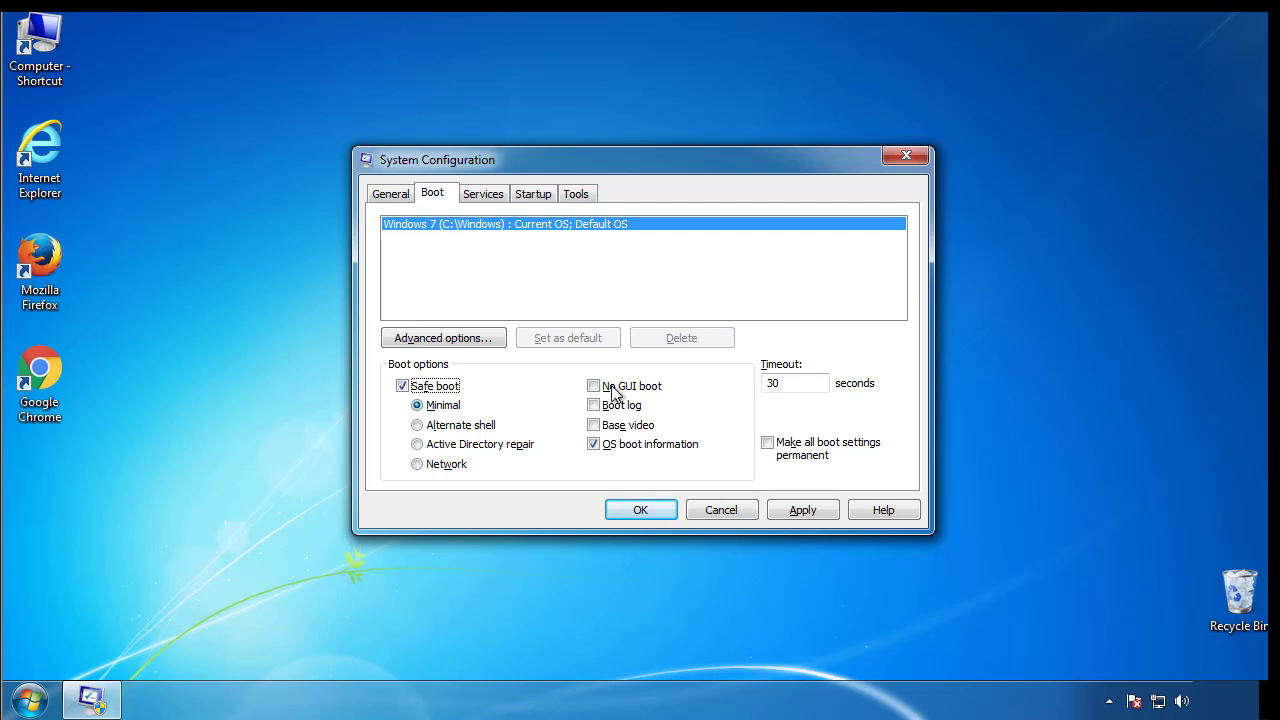
left_click(651, 513)
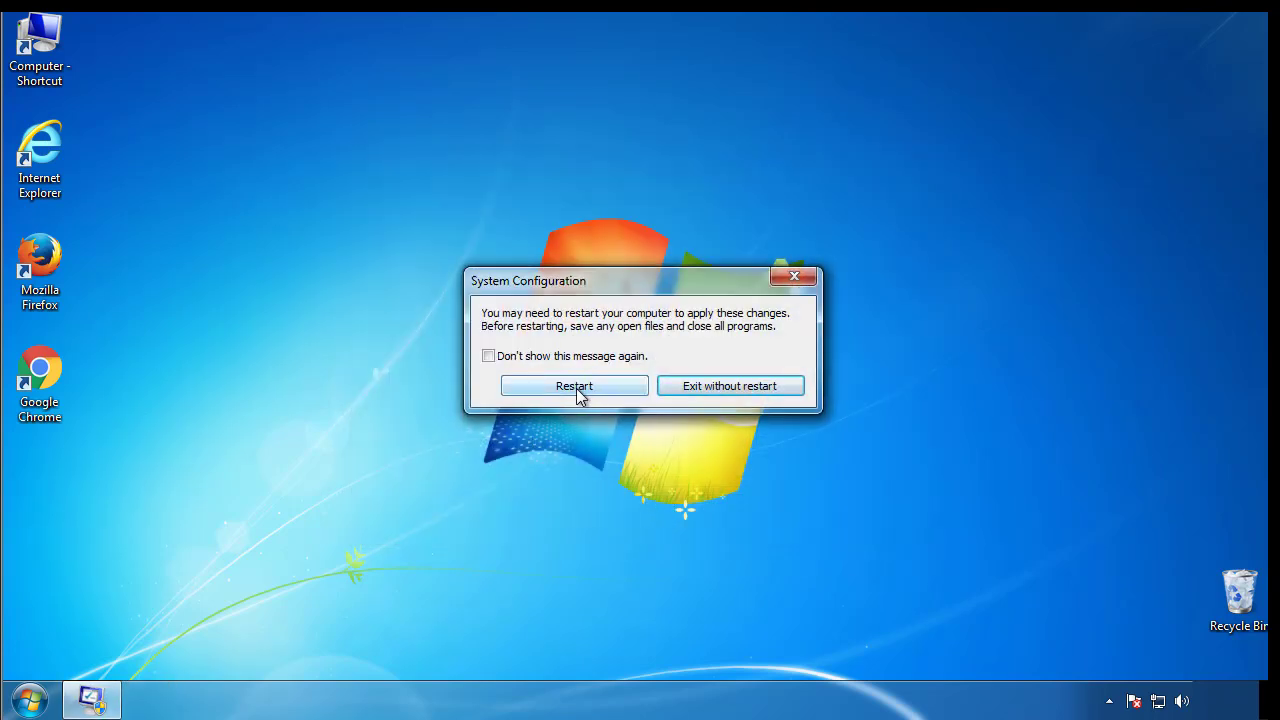
left_click(576, 387)
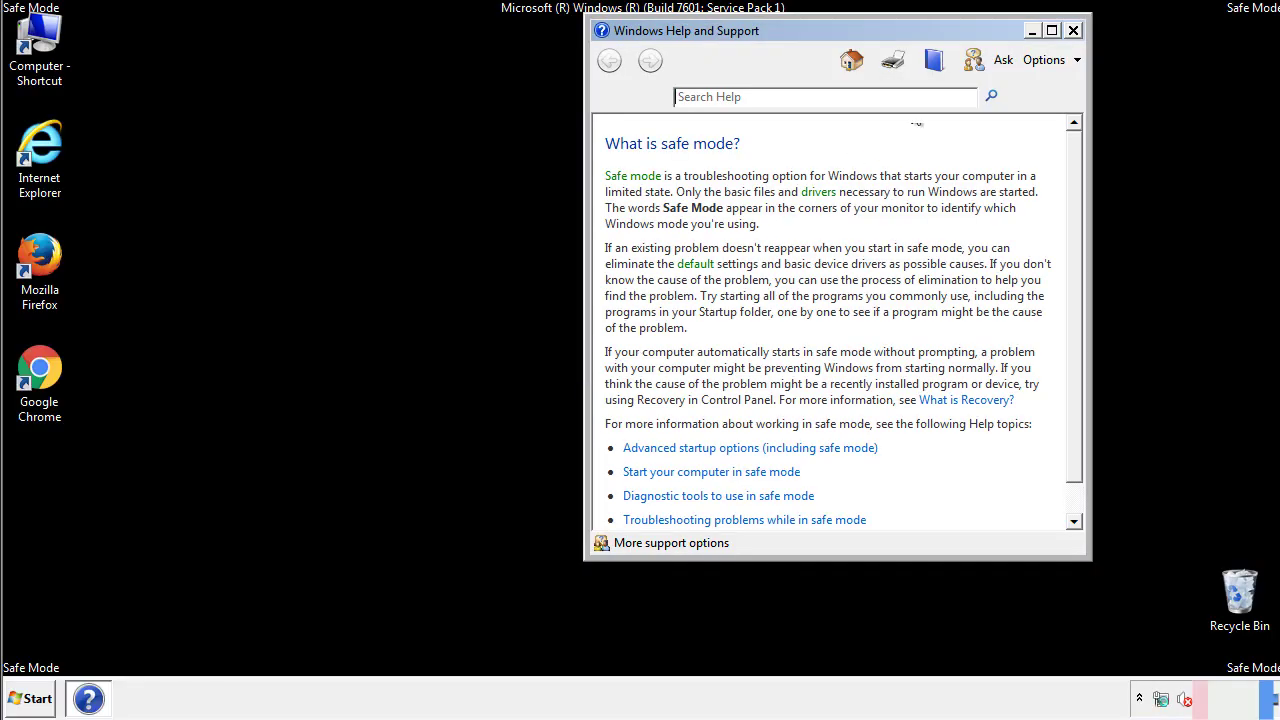
left_click(1073, 30)
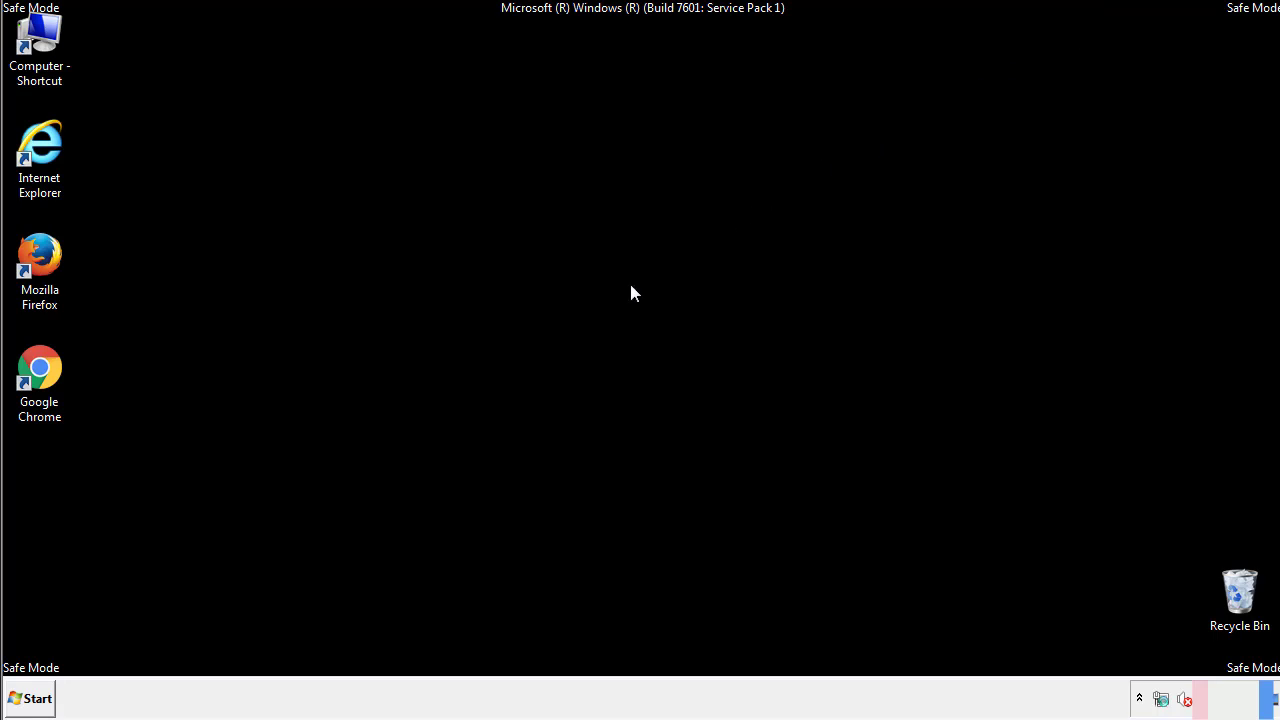
Make sure Folder Options in Control Panel is set to show hidden files, folders, and drives, and close Control Panel
left_click(40, 697)
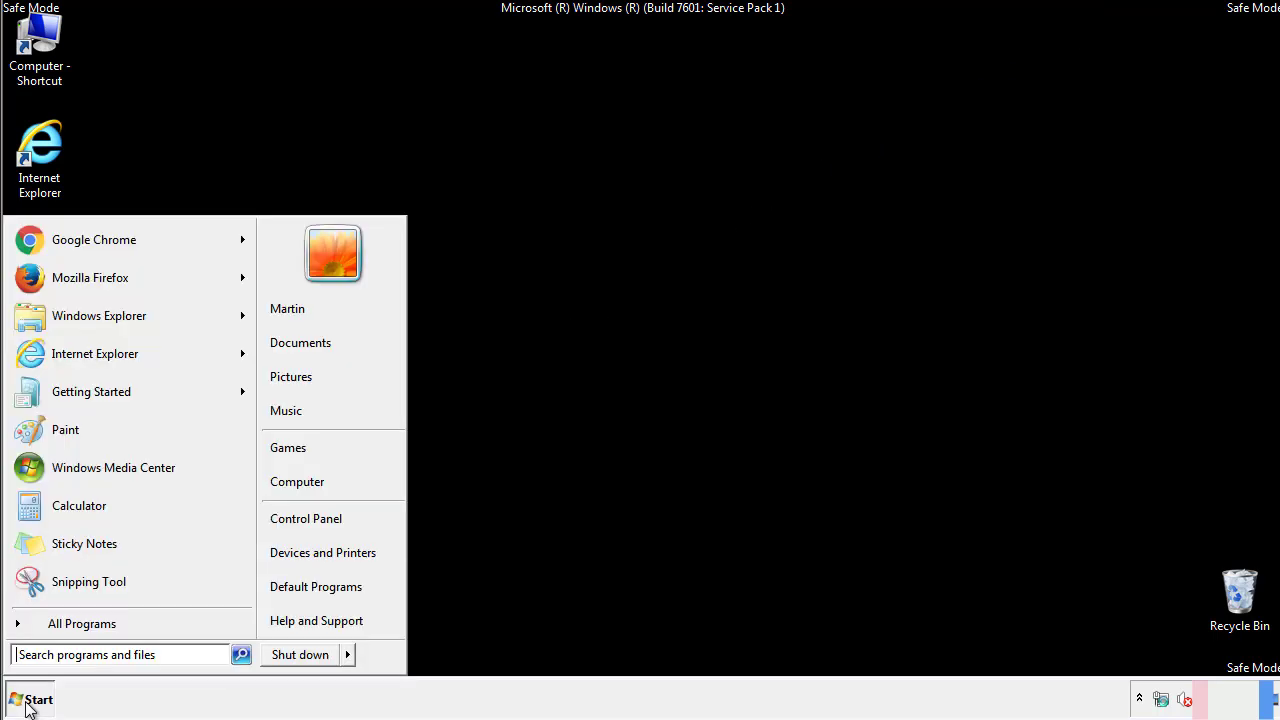
left_click(320, 516)
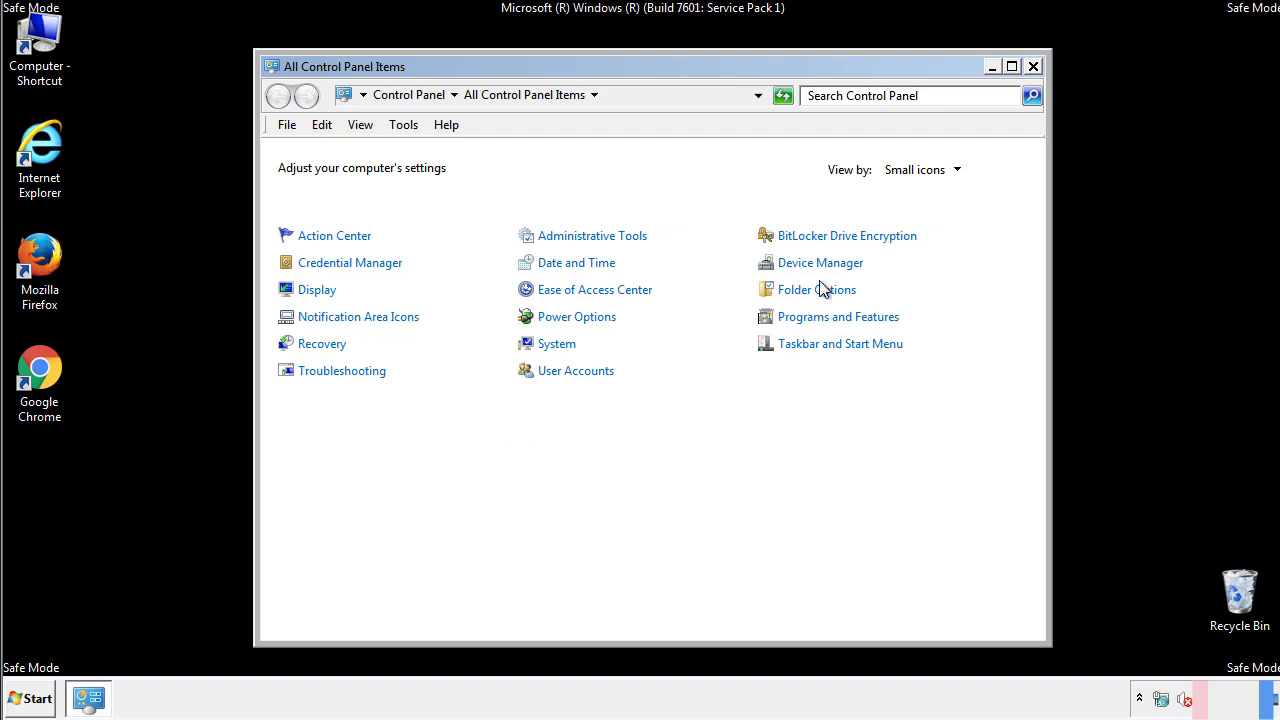
left_click(817, 290)
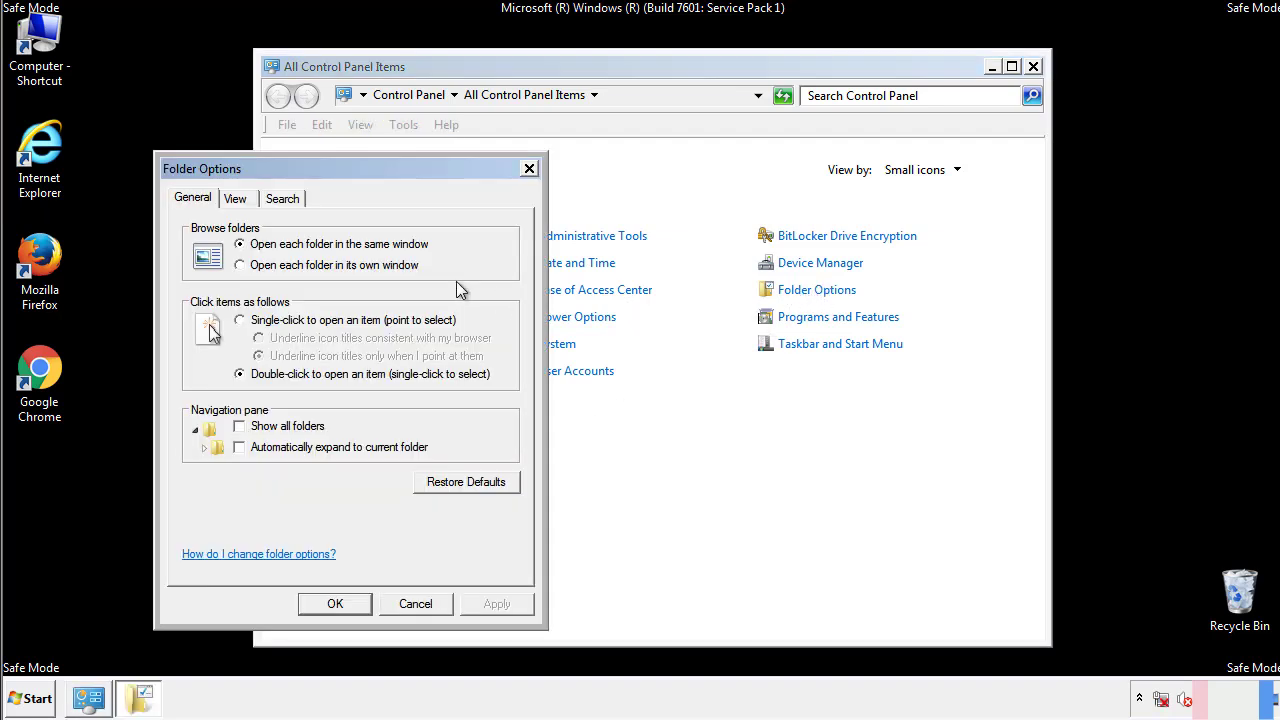
left_click(236, 199)
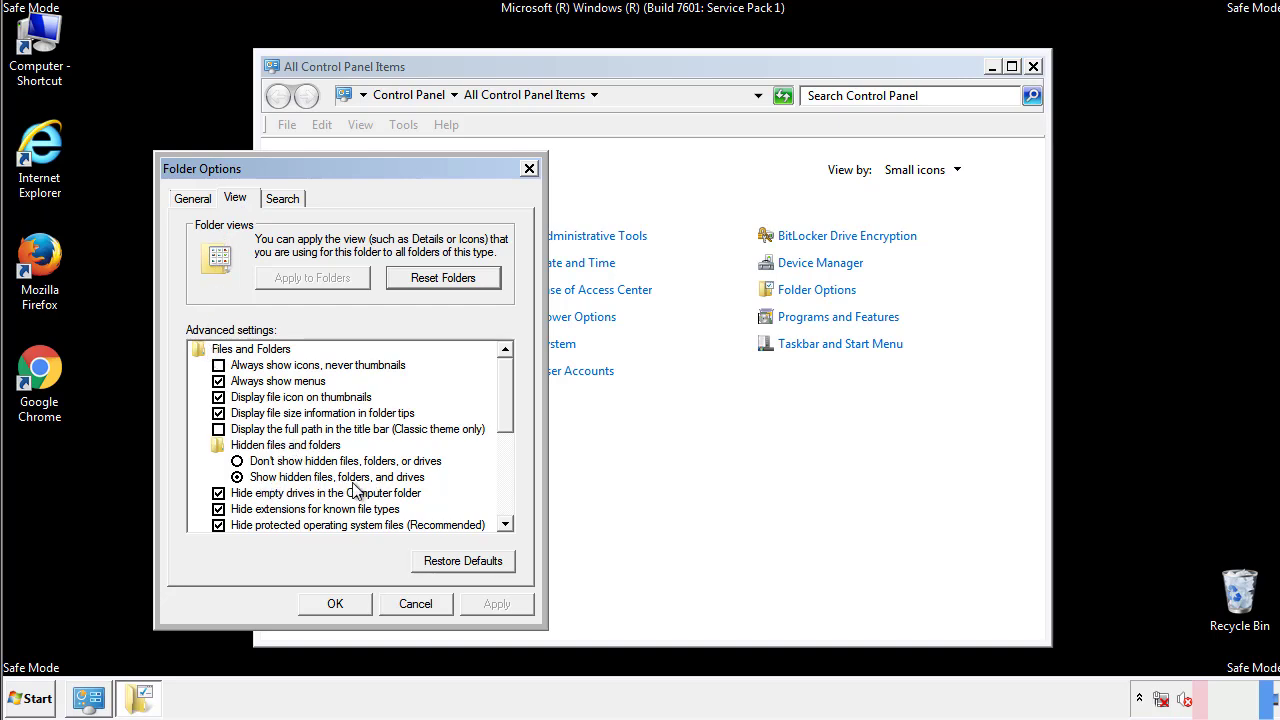
left_click(343, 602)
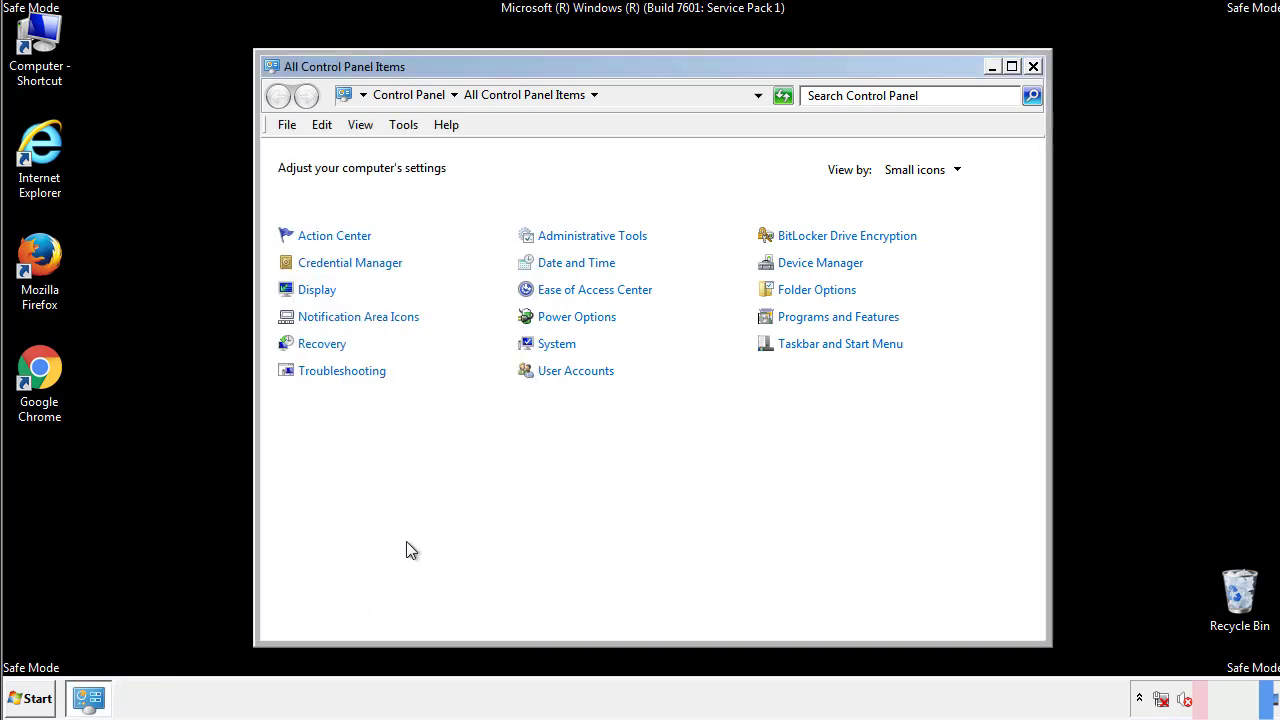
left_click(1033, 67)
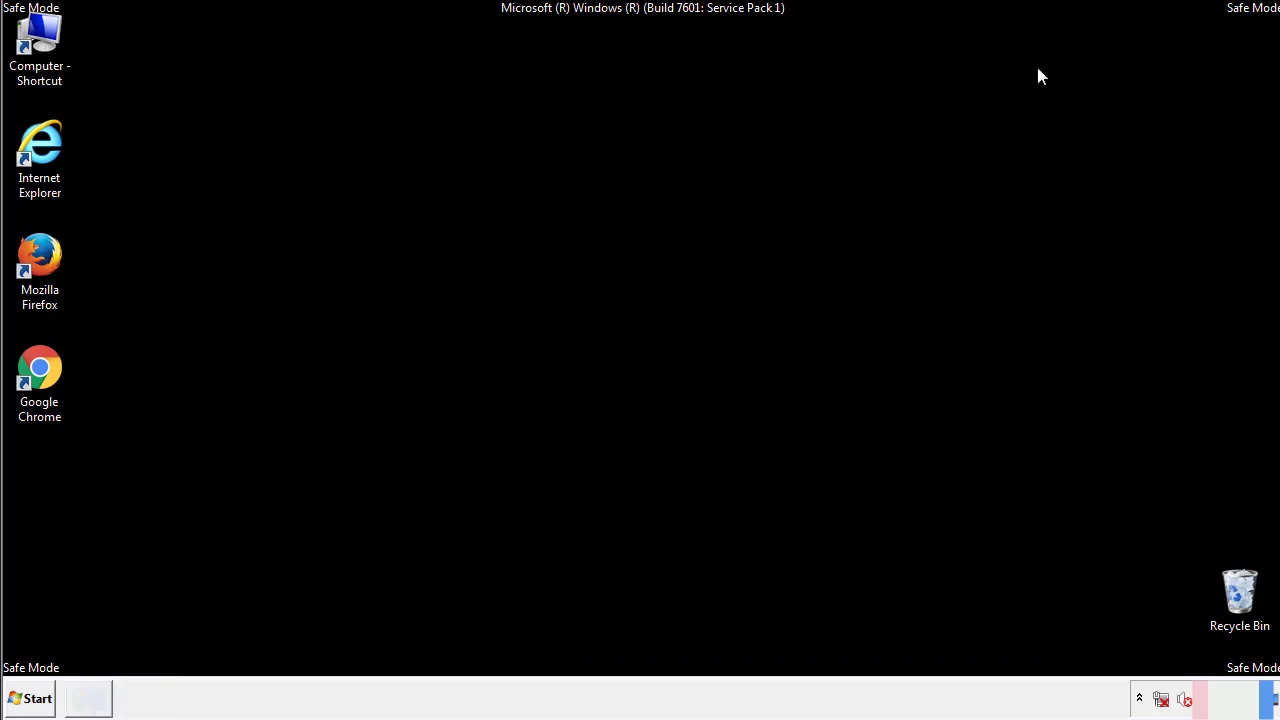
Browse to the folder C:\Windows\System32\drivers\etc
double_click(52, 35)
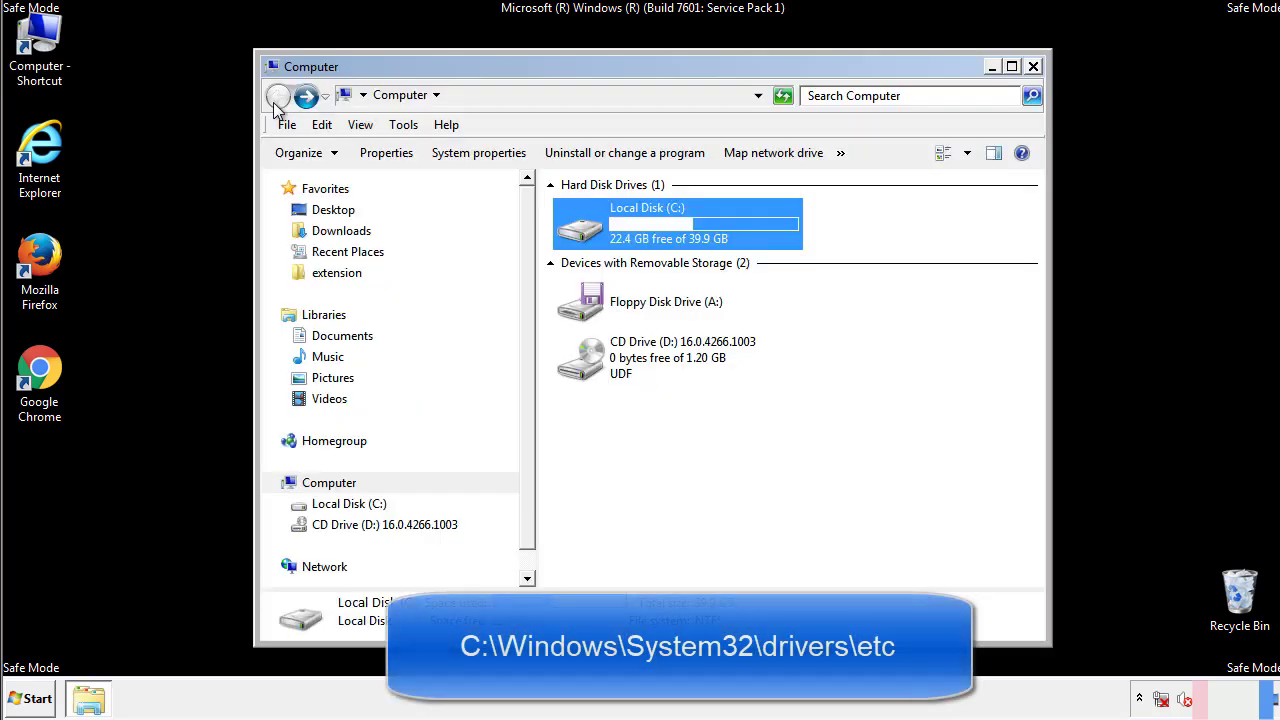
double_click(580, 228)
left_click(585, 368)
double_click(585, 368)
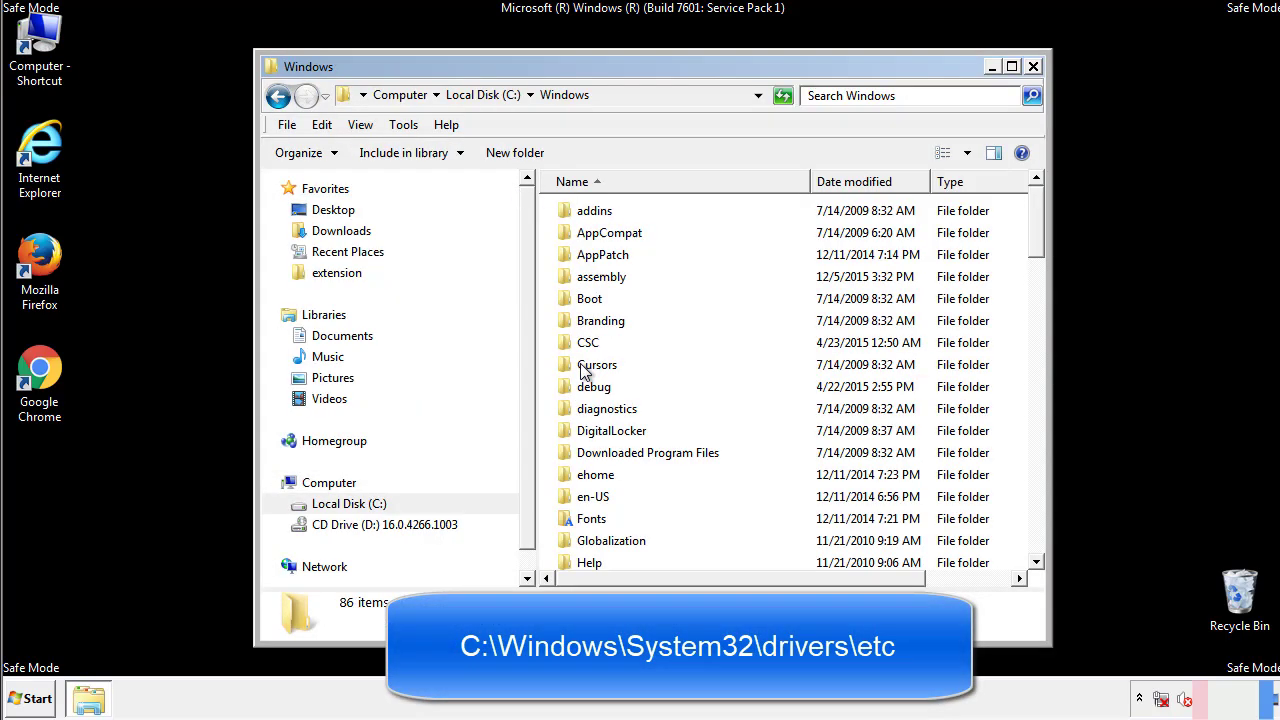
scroll(588, 452, "down", 2)
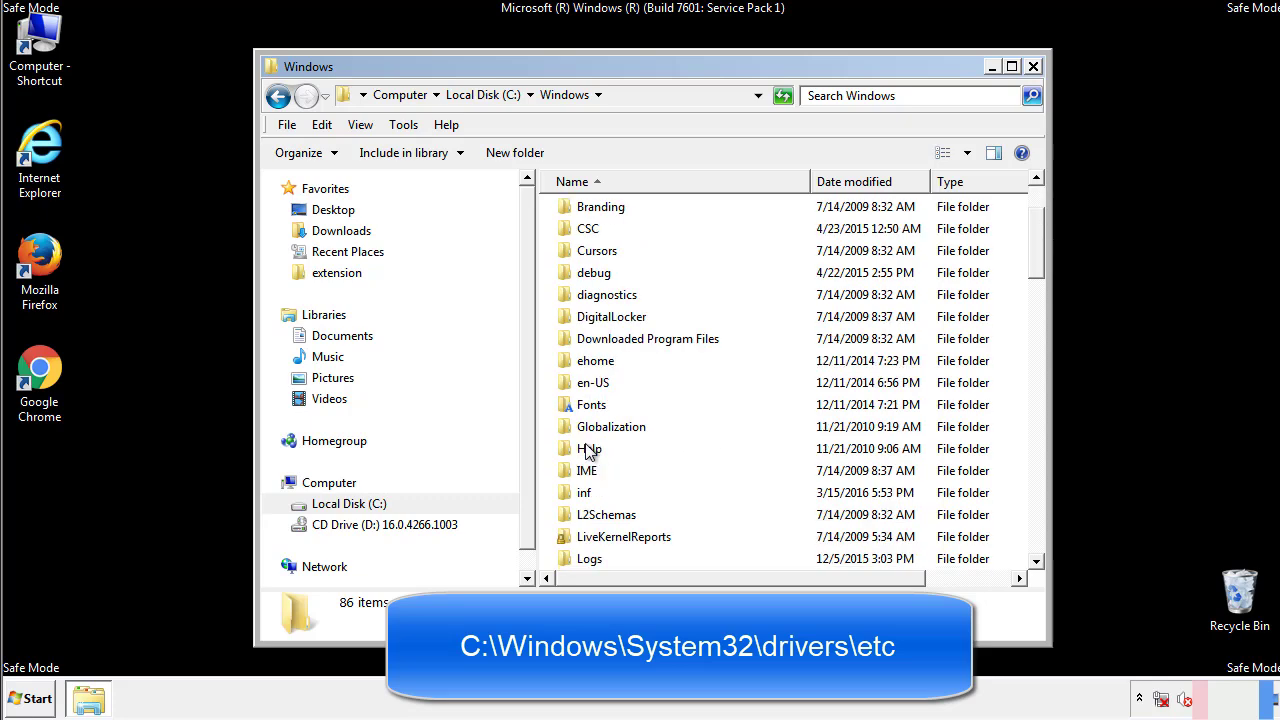
scroll(588, 452, "down", 7)
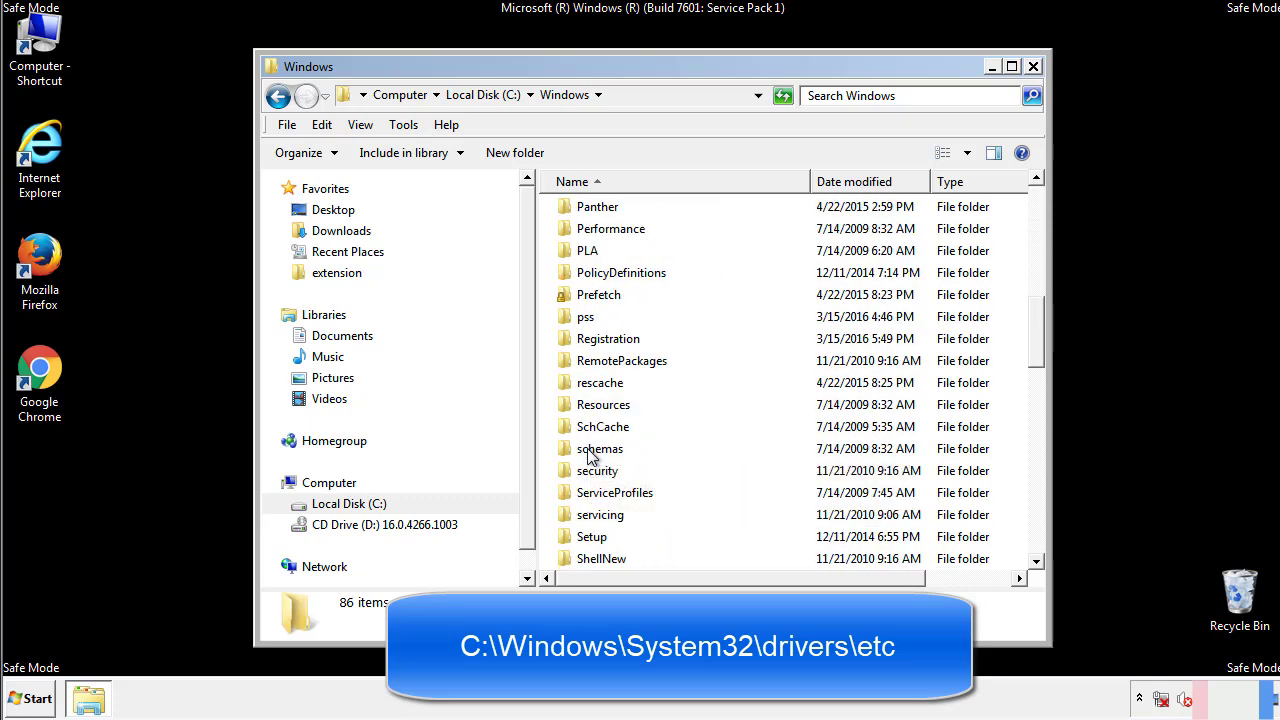
scroll(590, 455, "down", 2)
double_click(605, 517)
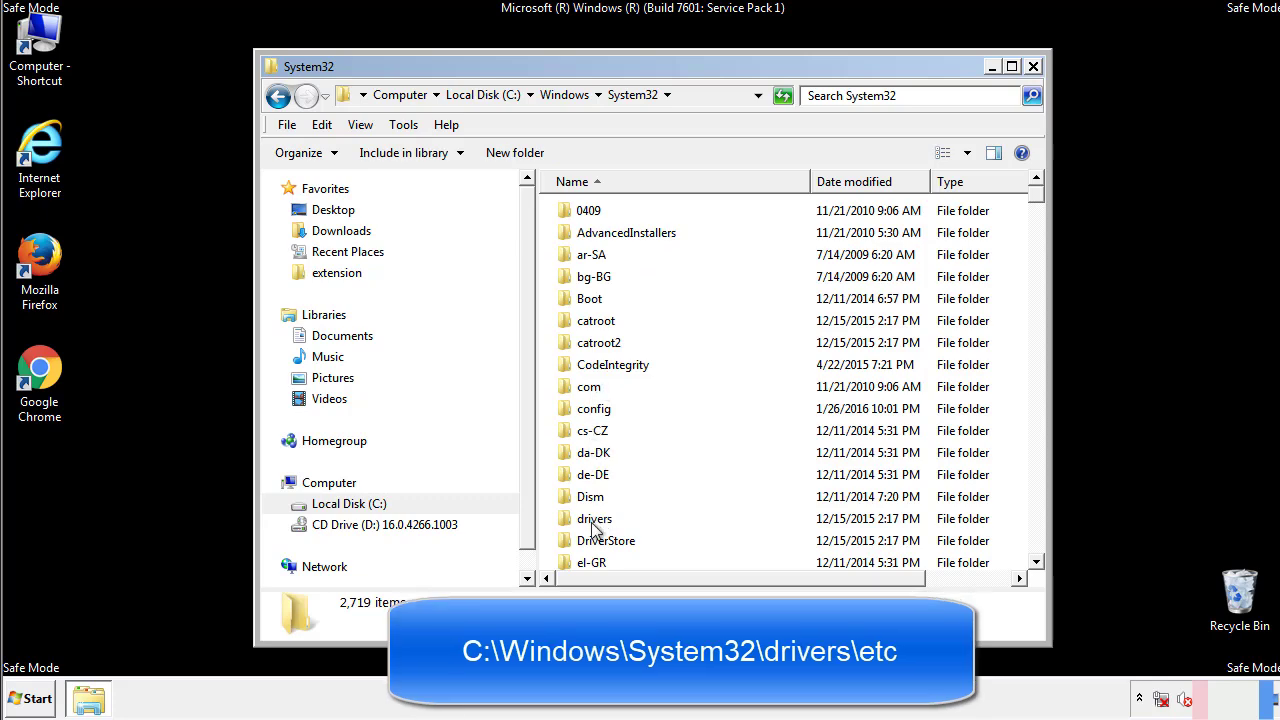
double_click(595, 519)
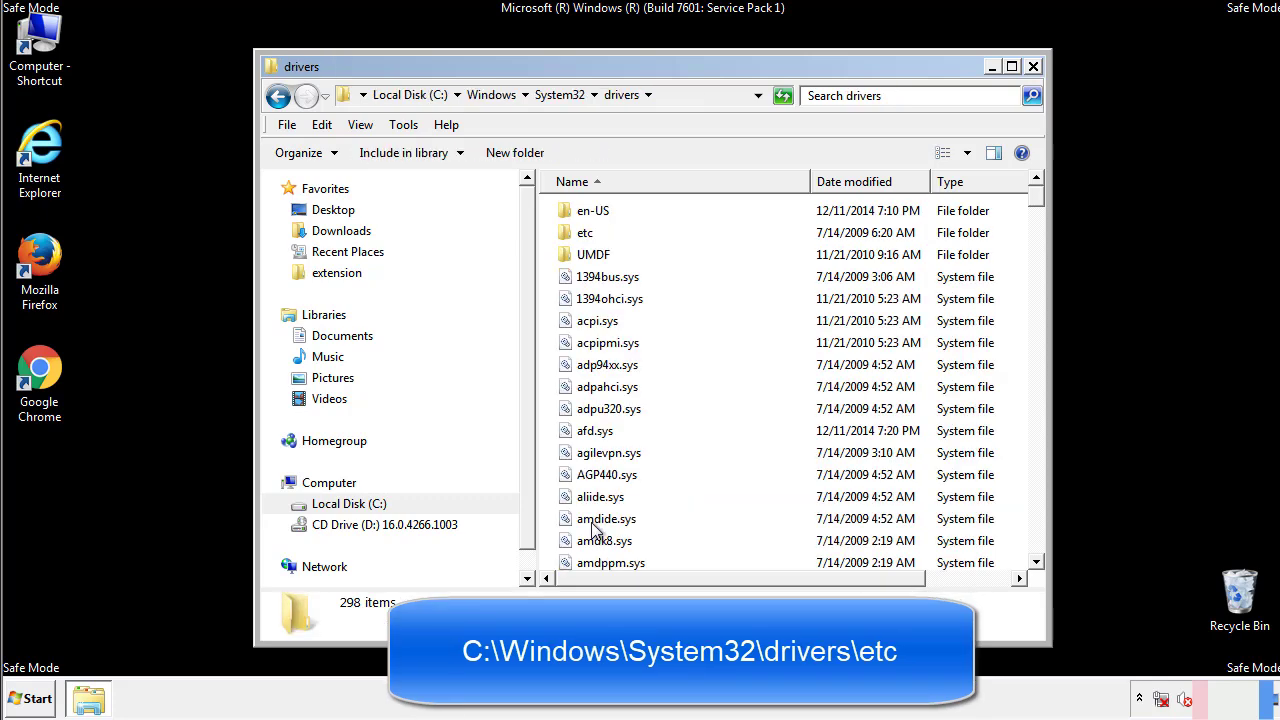
double_click(572, 240)
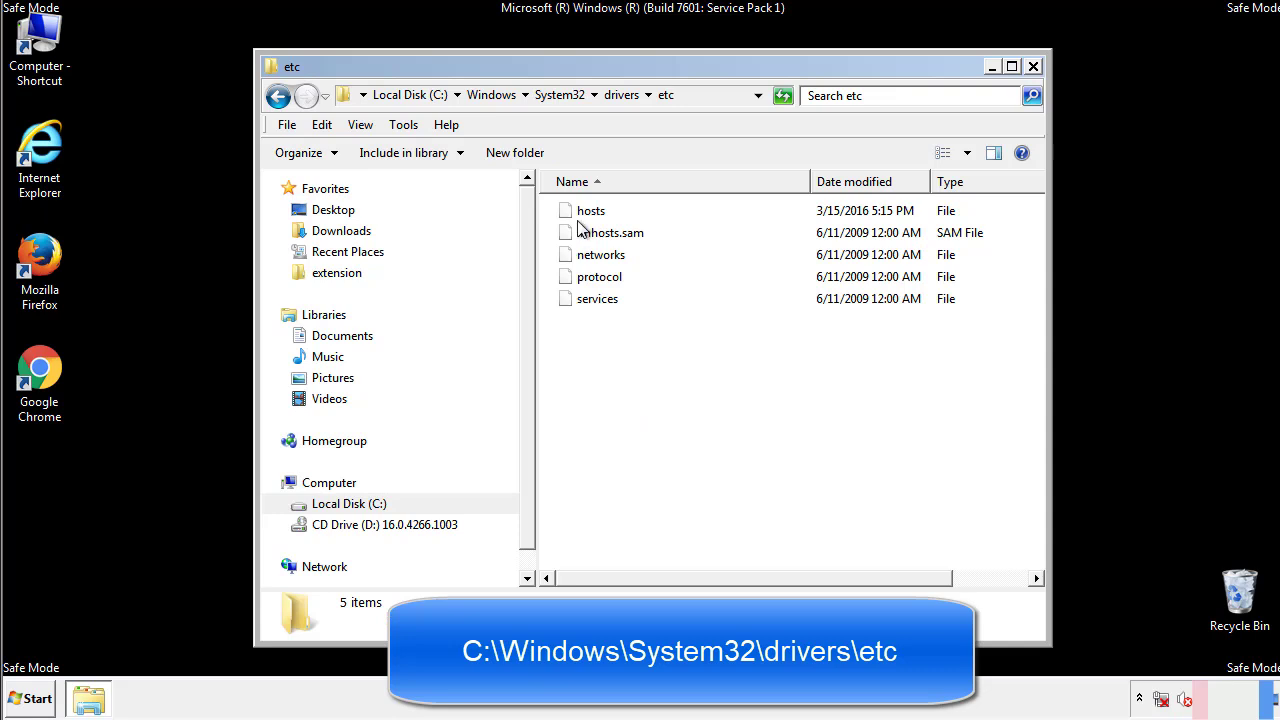
Open the hosts file in Notepad and reposition its window so the full text is readable
double_click(583, 212)
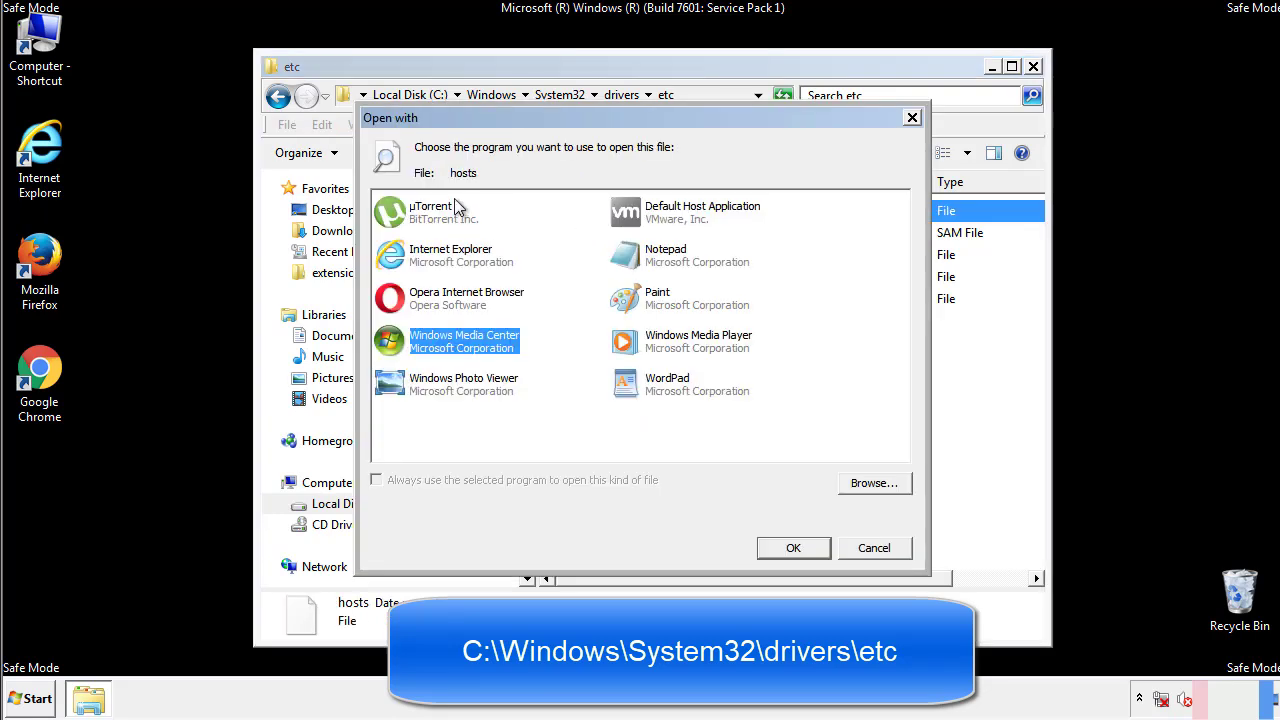
left_click(648, 260)
left_click(790, 547)
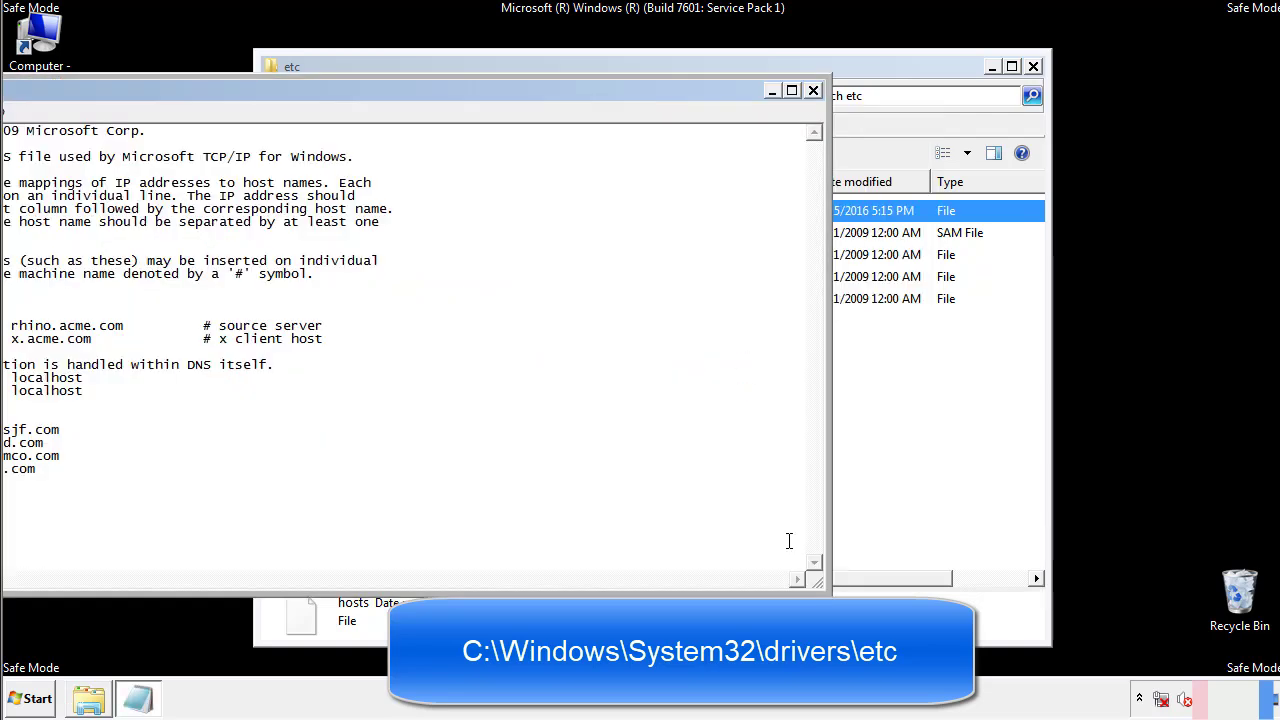
left_click_drag(524, 93, 814, 111)
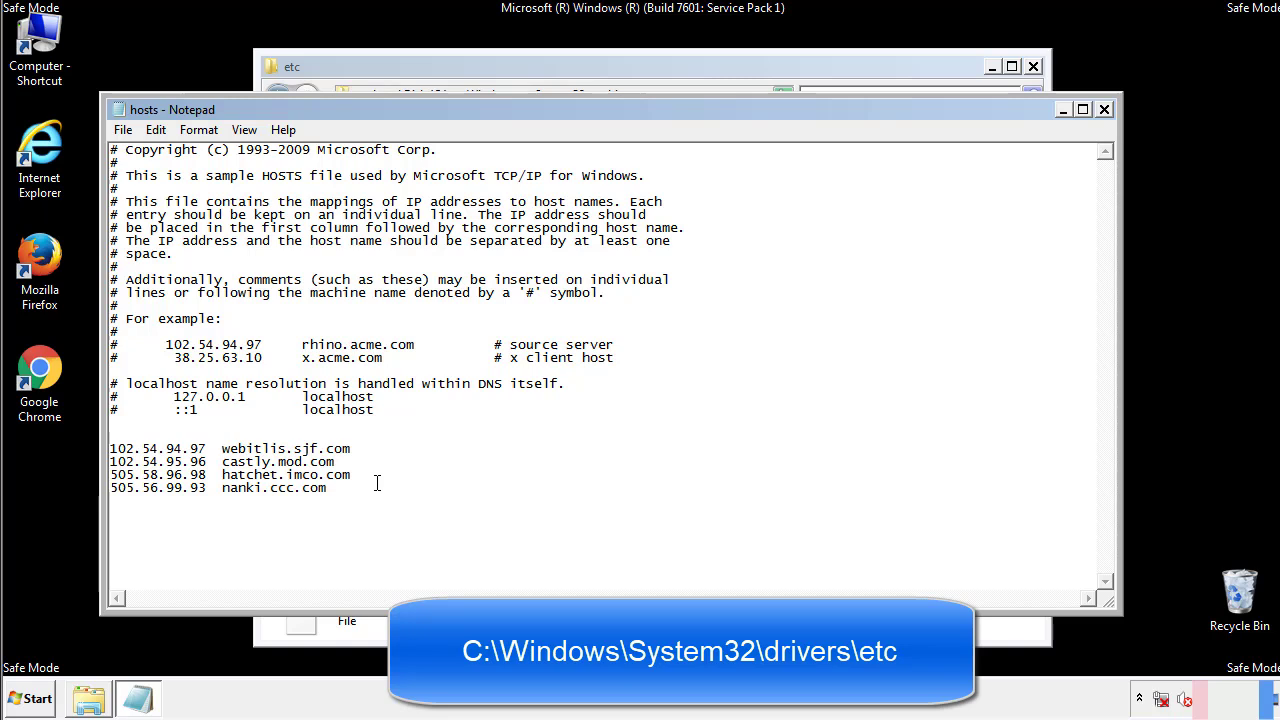
Delete the four IP entries below the localhost lines, from webitlis.sjf.com to nanki.ccc.com, and save and close the hosts file and its folder
left_click_drag(357, 490, 110, 448)
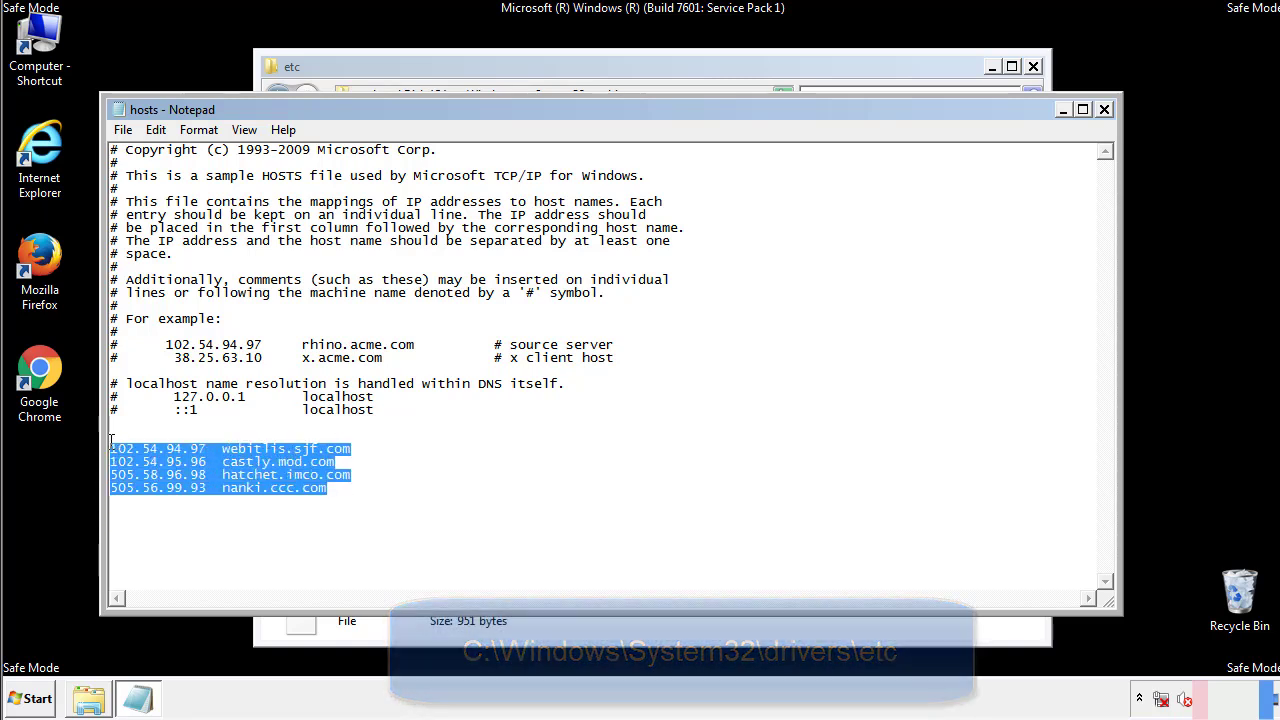
key("Delete")
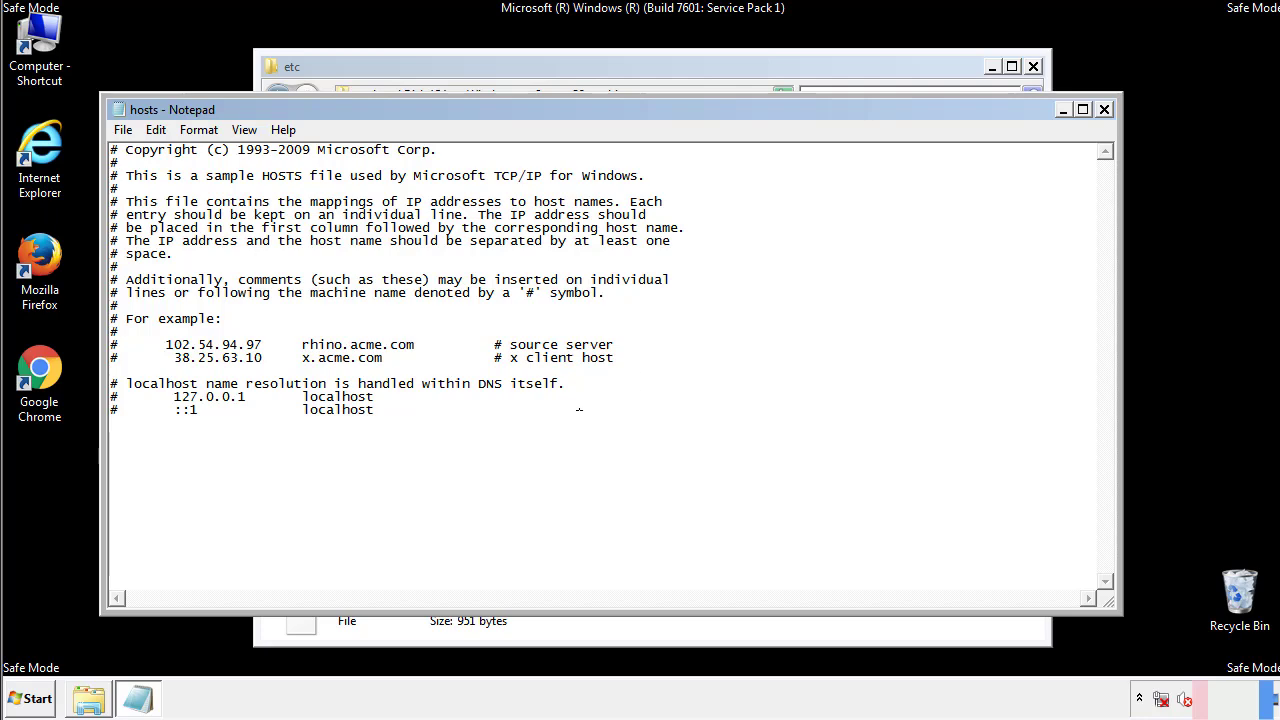
left_click(1104, 110)
left_click(566, 366)
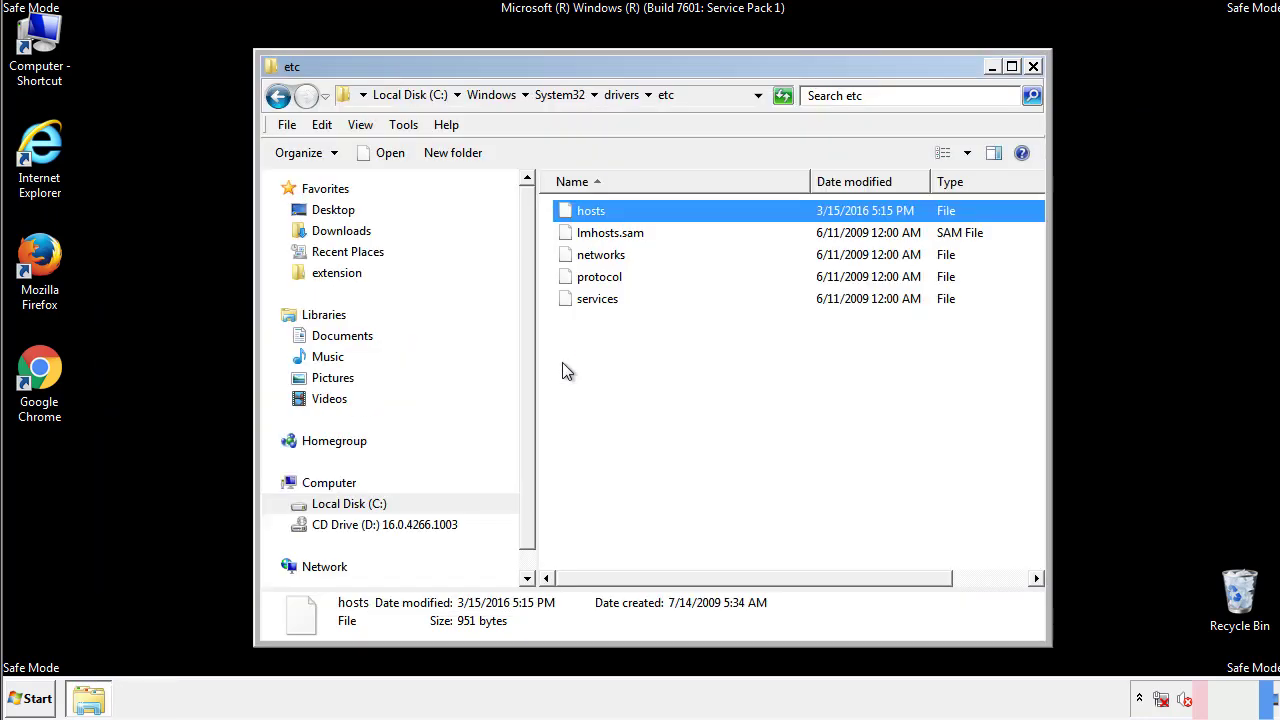
left_click(562, 364)
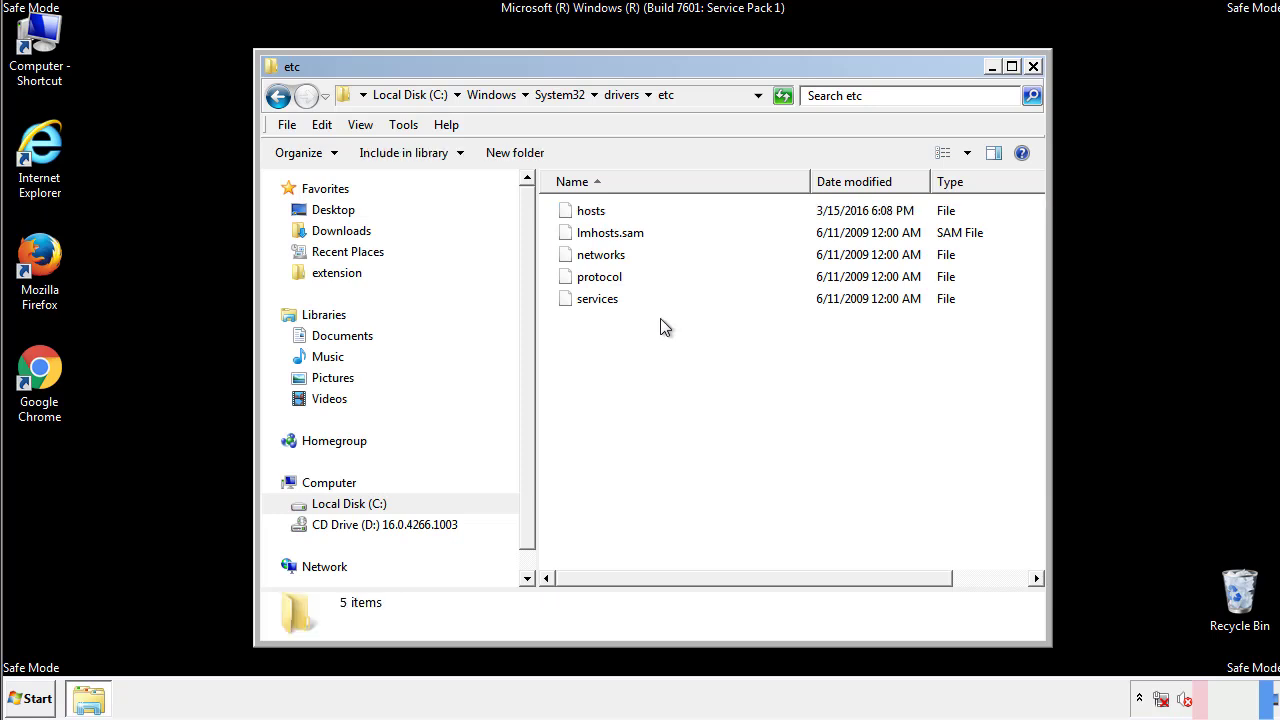
left_click(1033, 67)
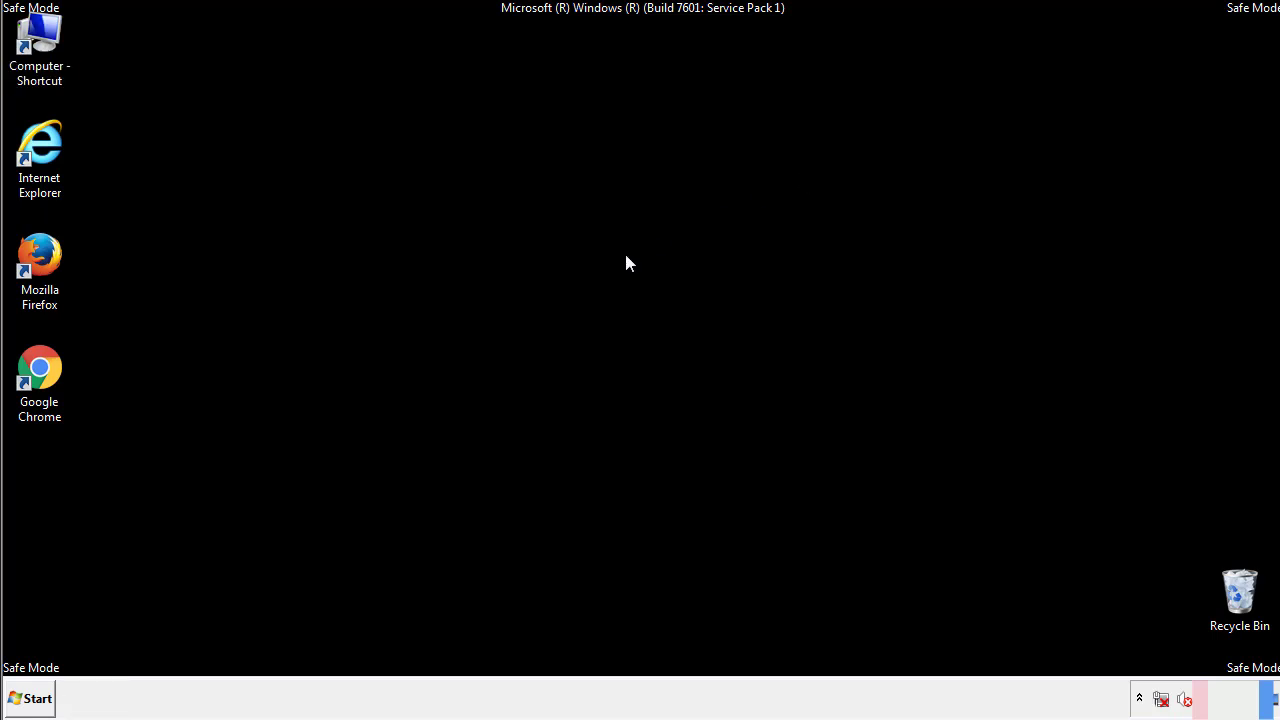
Open the Startup folder of the Start menu programs in a file window
left_click(32, 700)
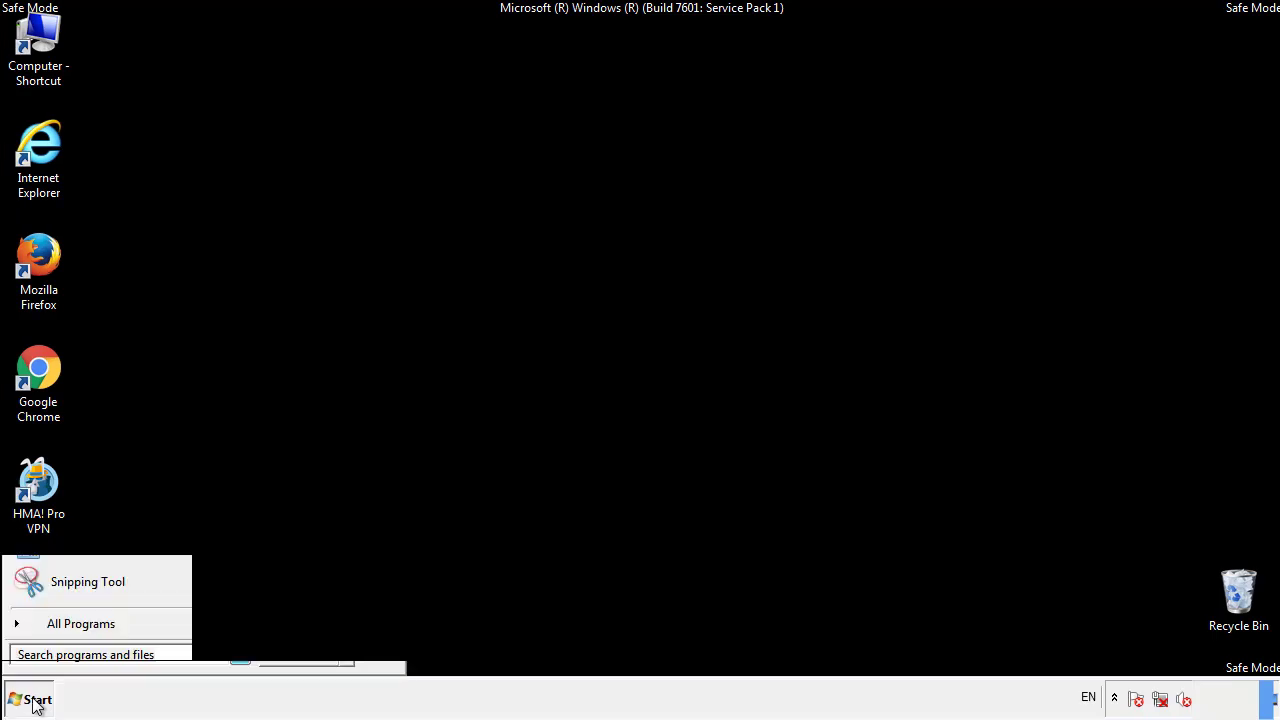
left_click(60, 632)
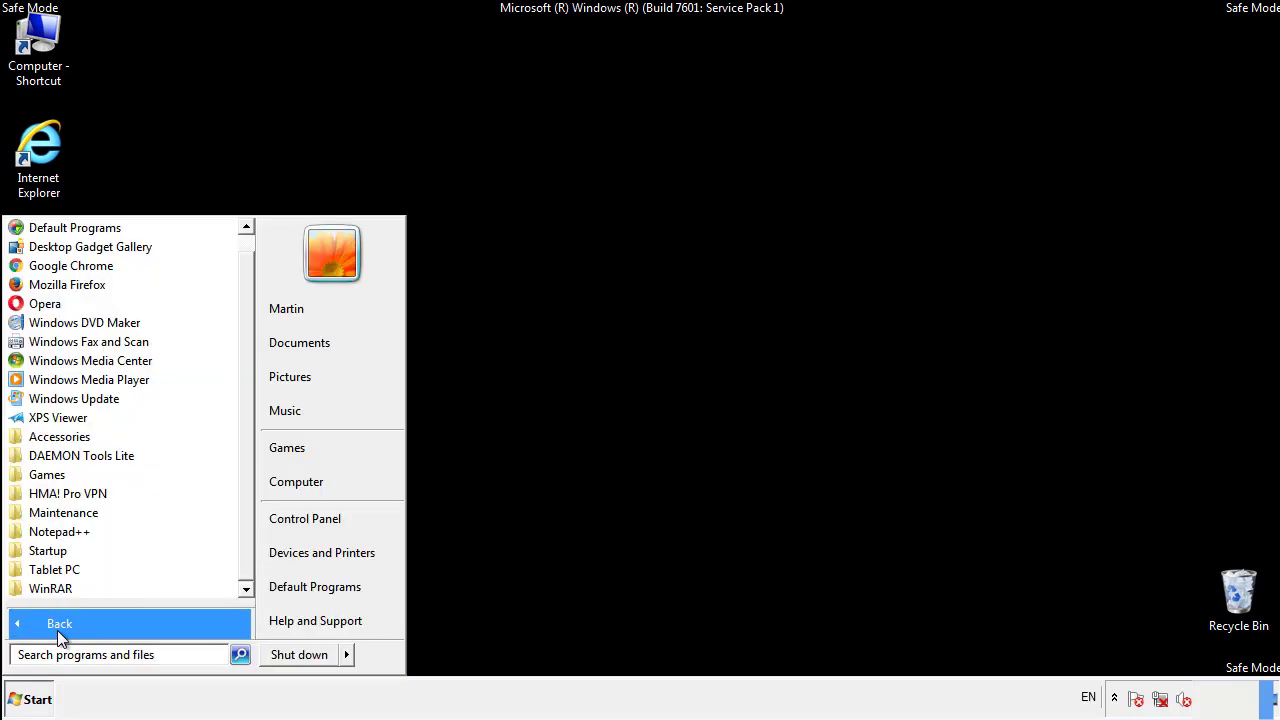
right_click(49, 548)
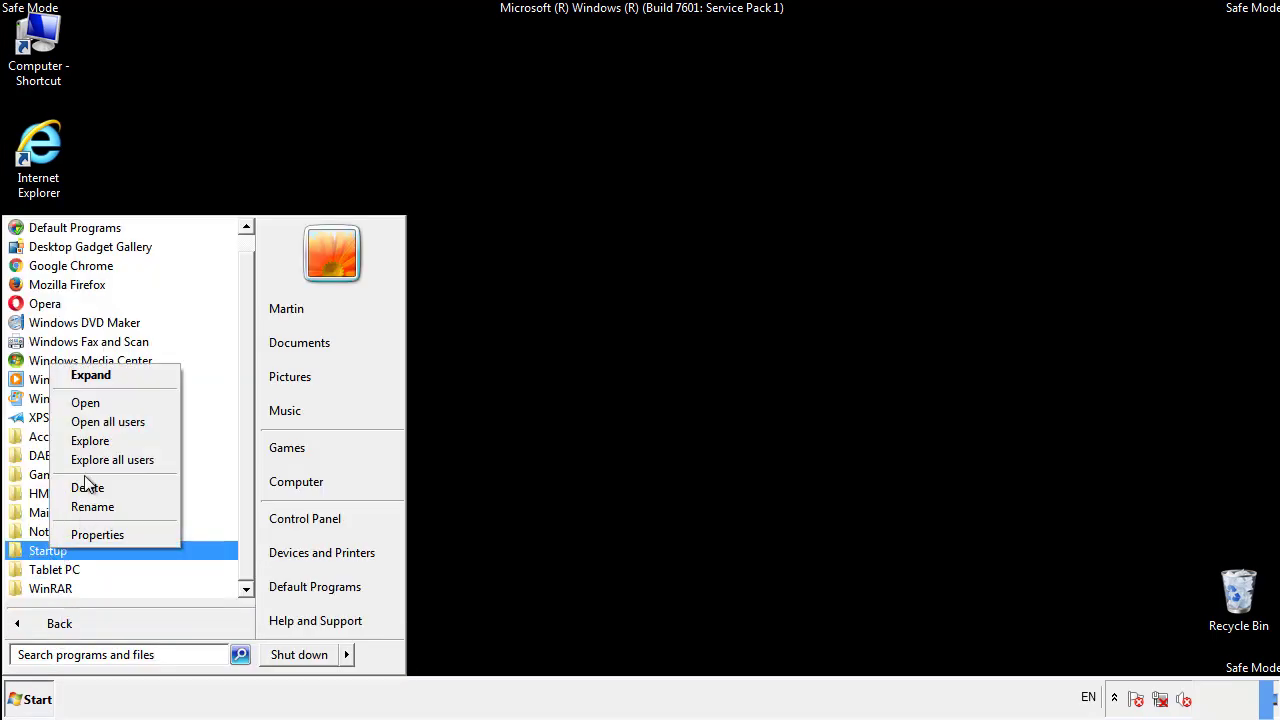
left_click(96, 402)
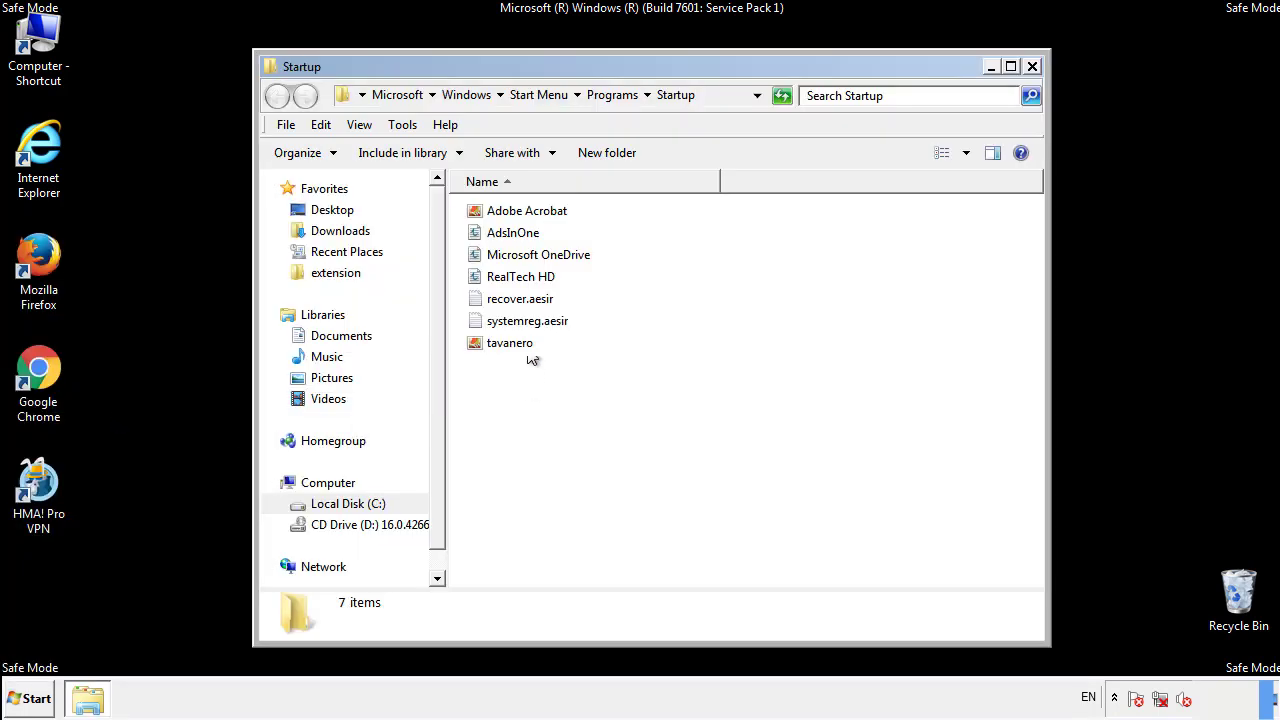
Delete AdsInOne, recover.aesir, systemreg.aesir and tavanero from the Startup folder, and close the folder window
left_click(521, 237)
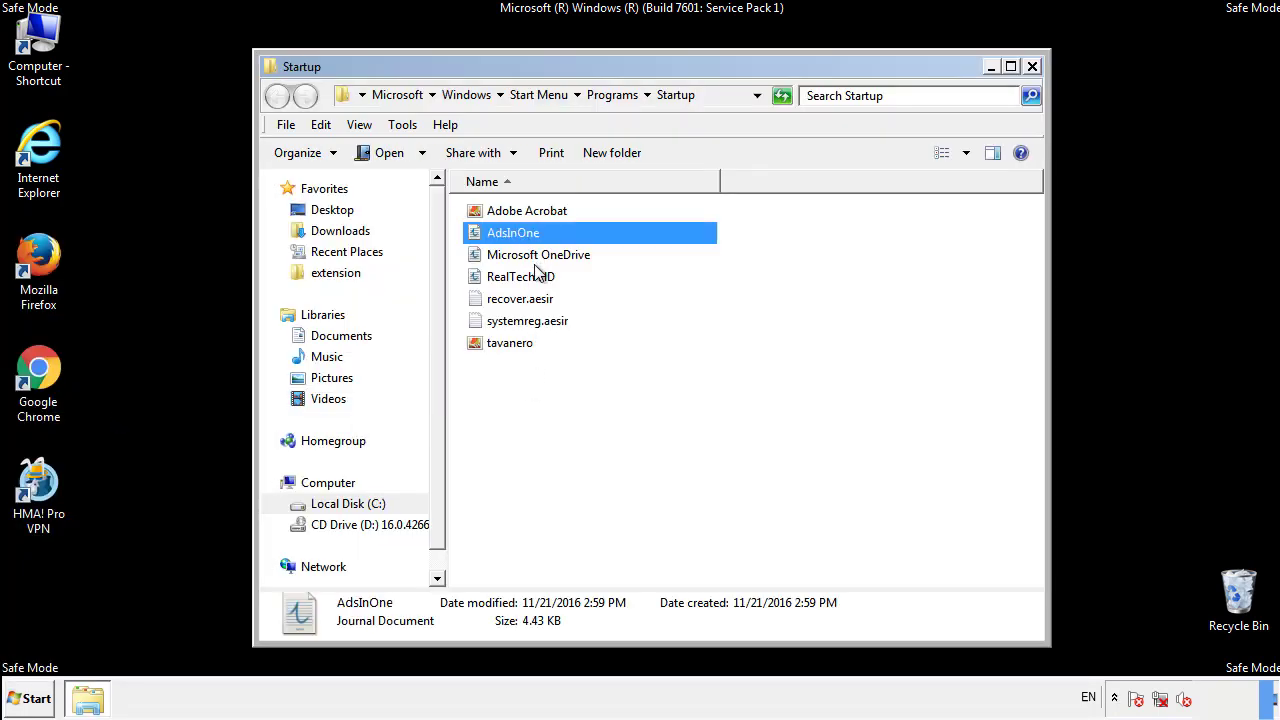
left_click(530, 300, "ctrl")
left_click(530, 322, "ctrl")
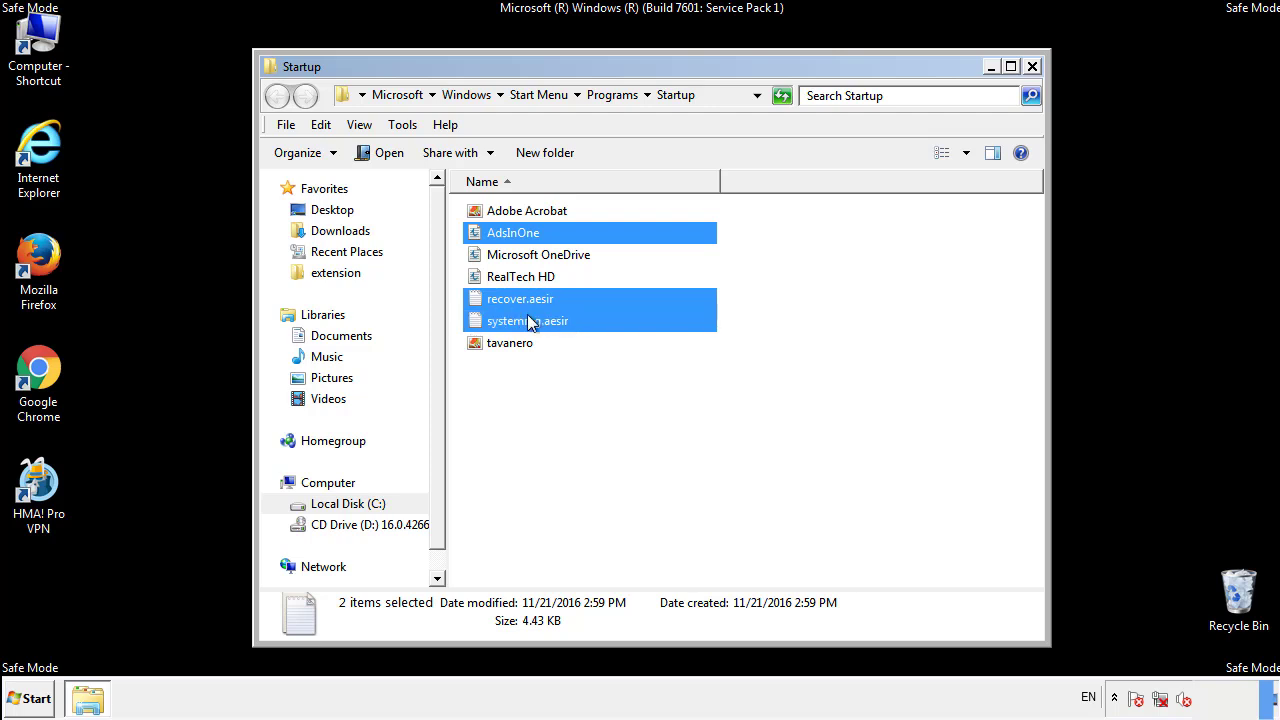
left_click(511, 342, "ctrl")
right_click(506, 344)
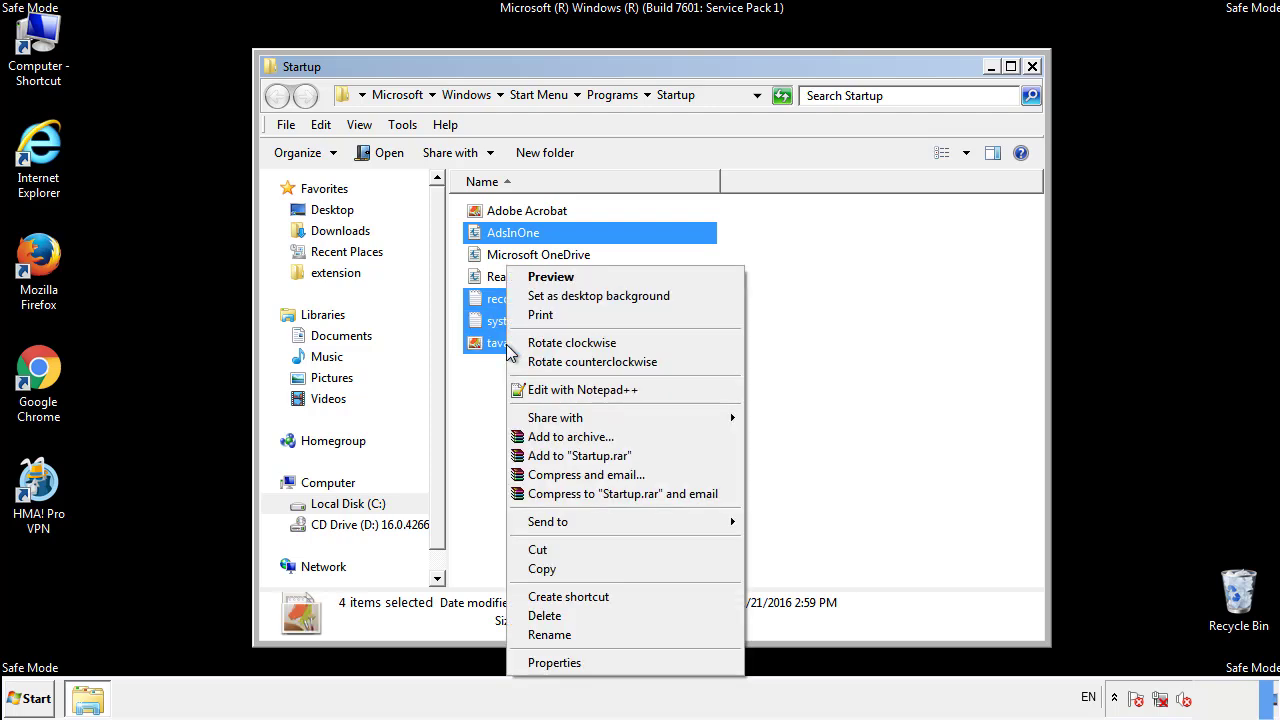
left_click(540, 615)
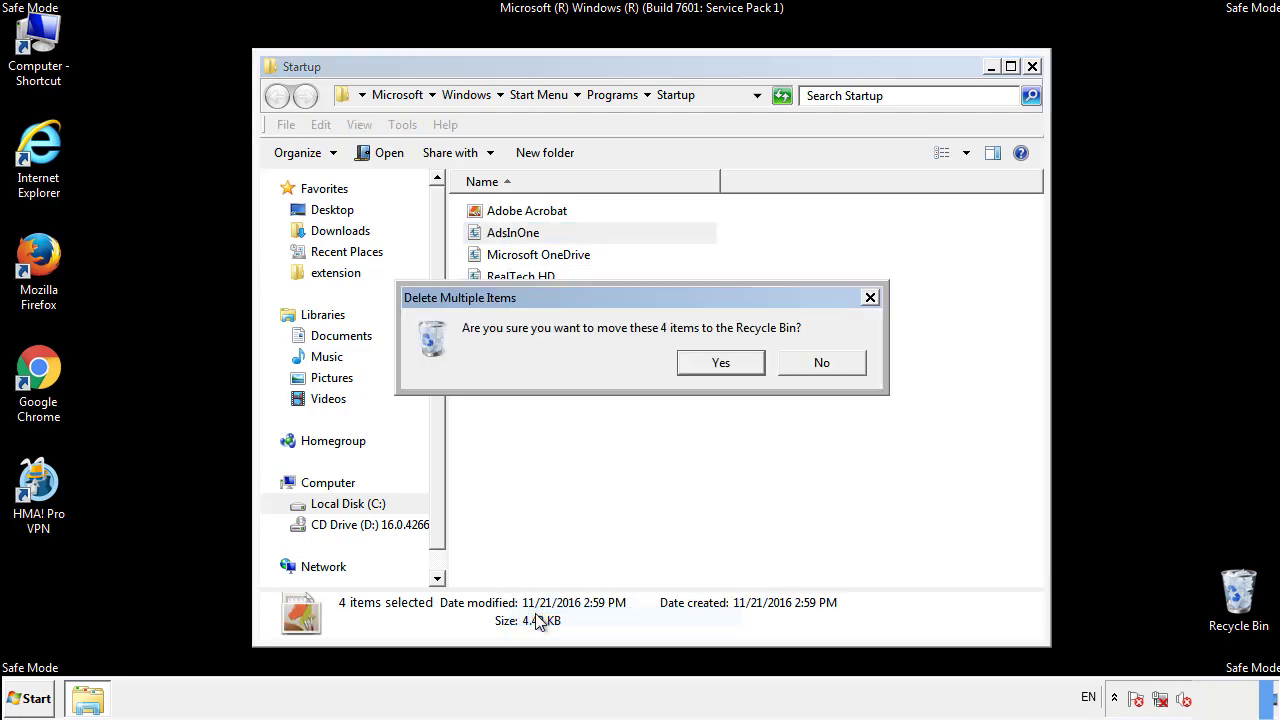
left_click(700, 372)
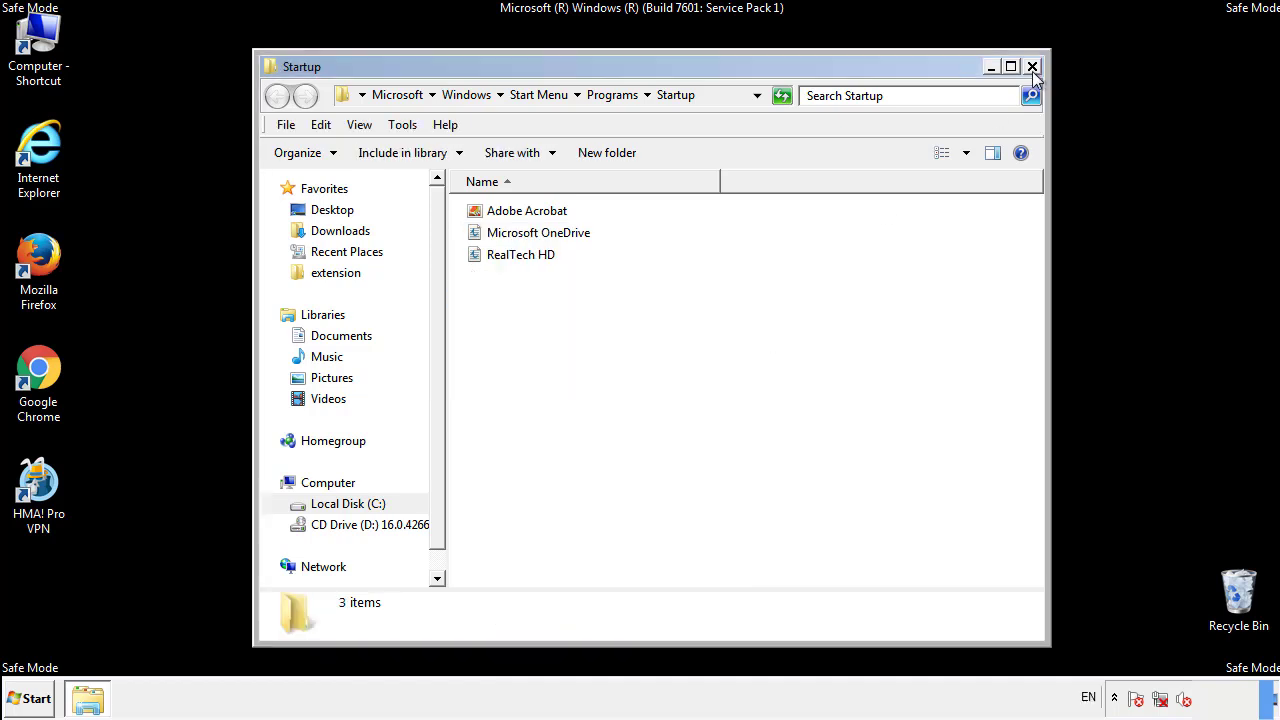
left_click(1032, 67)
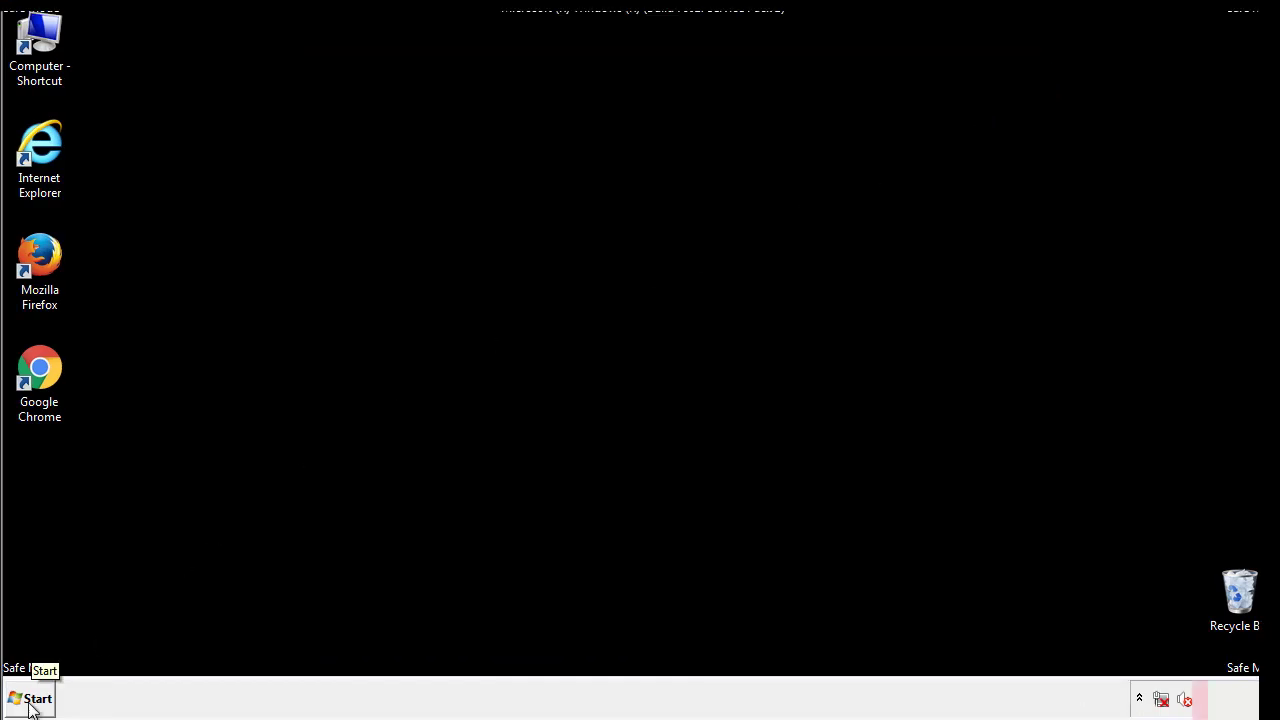
Open Registry Editor by running regedit
left_click(30, 700)
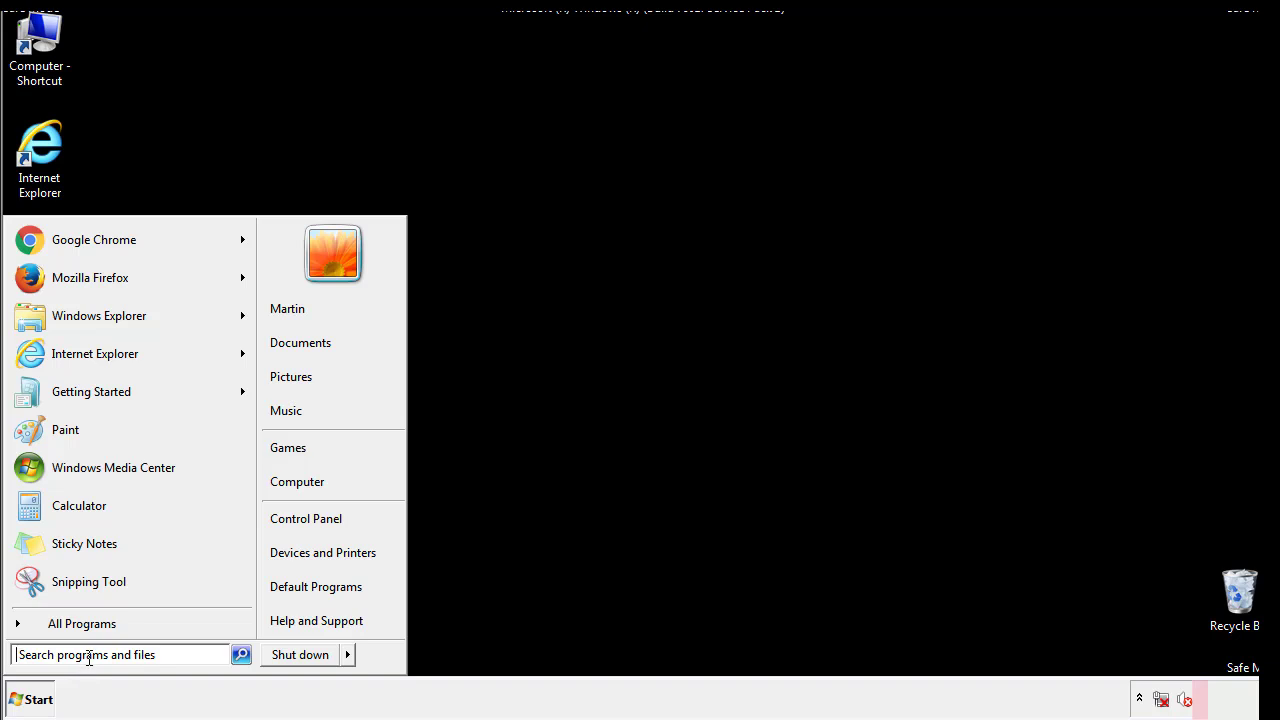
type("reged")
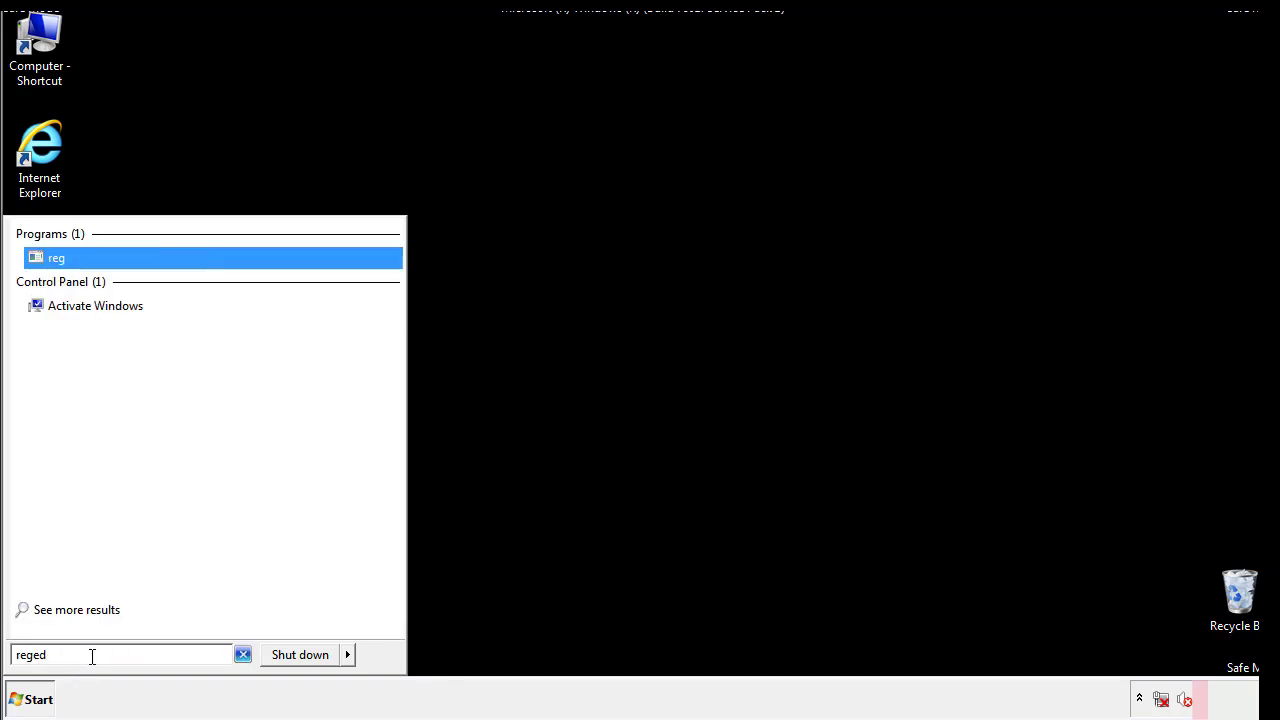
type("it")
key("Return")
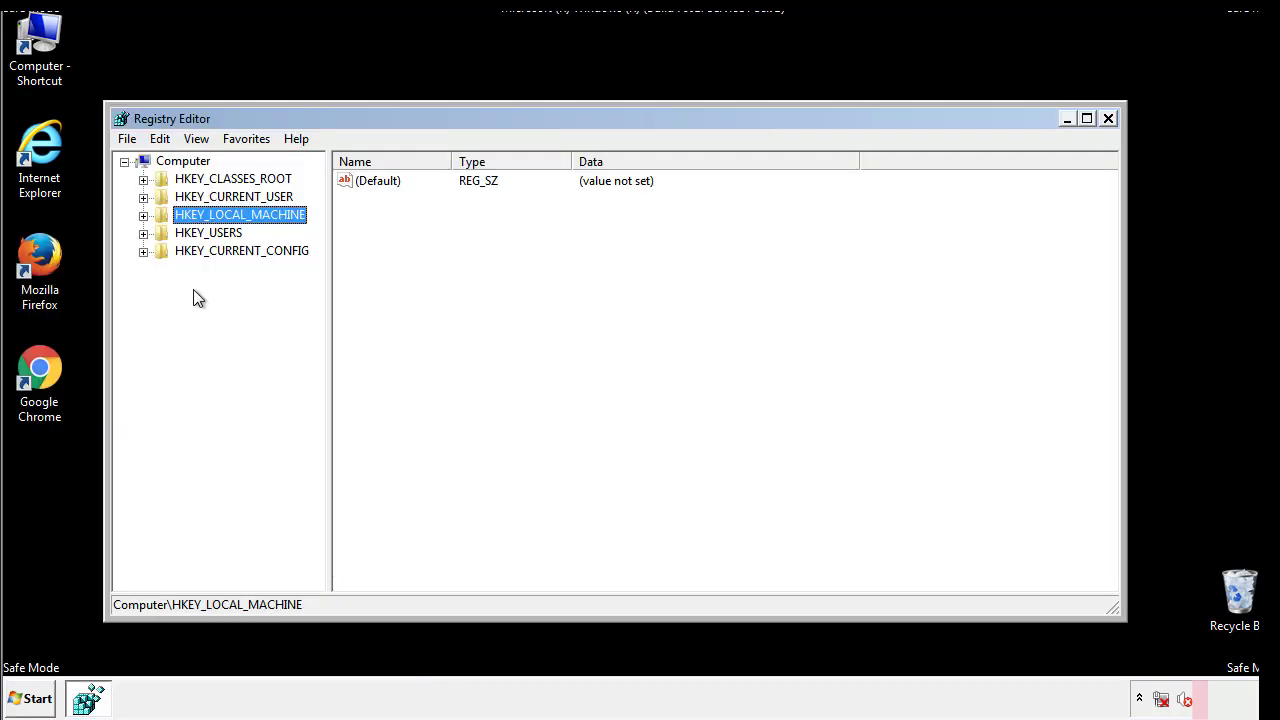
Browse to the registry key HKEY_LOCAL_MACHINE\SOFTWARE\Microsoft\Windows\CurrentVersion\Run
left_click(143, 215)
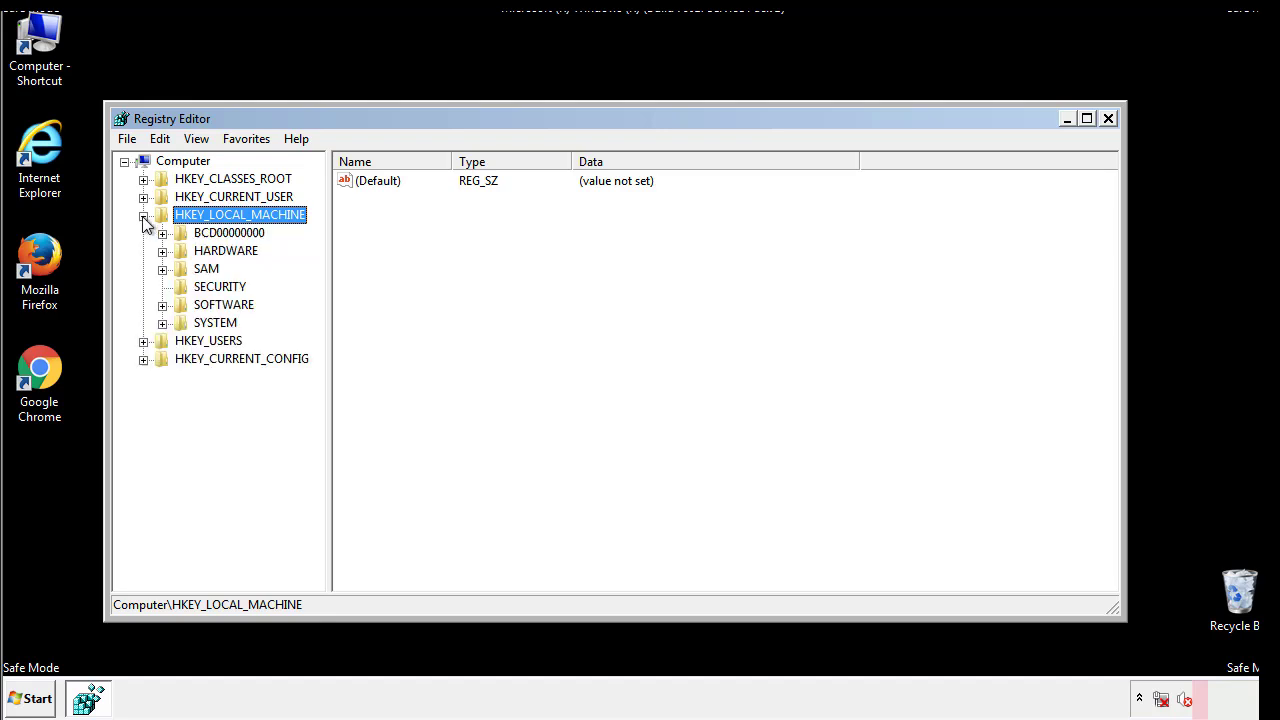
left_click(162, 305)
left_click_drag(315, 295, 317, 331)
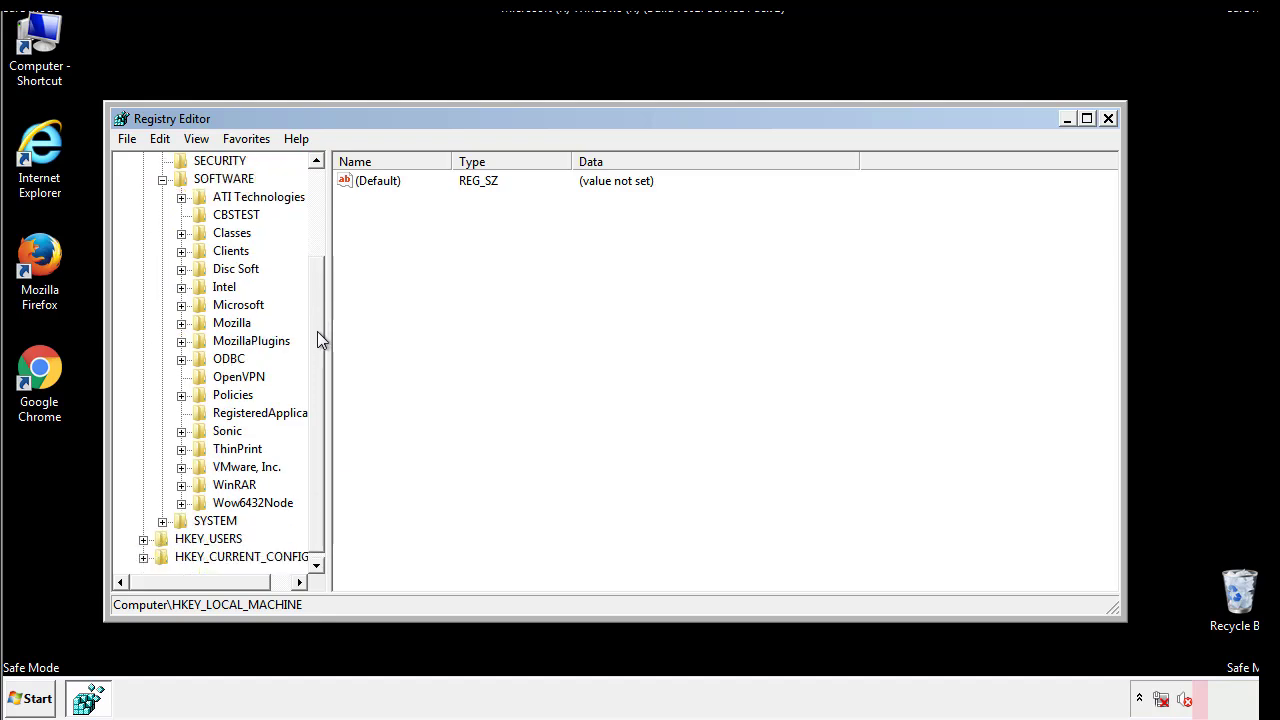
left_click(181, 306)
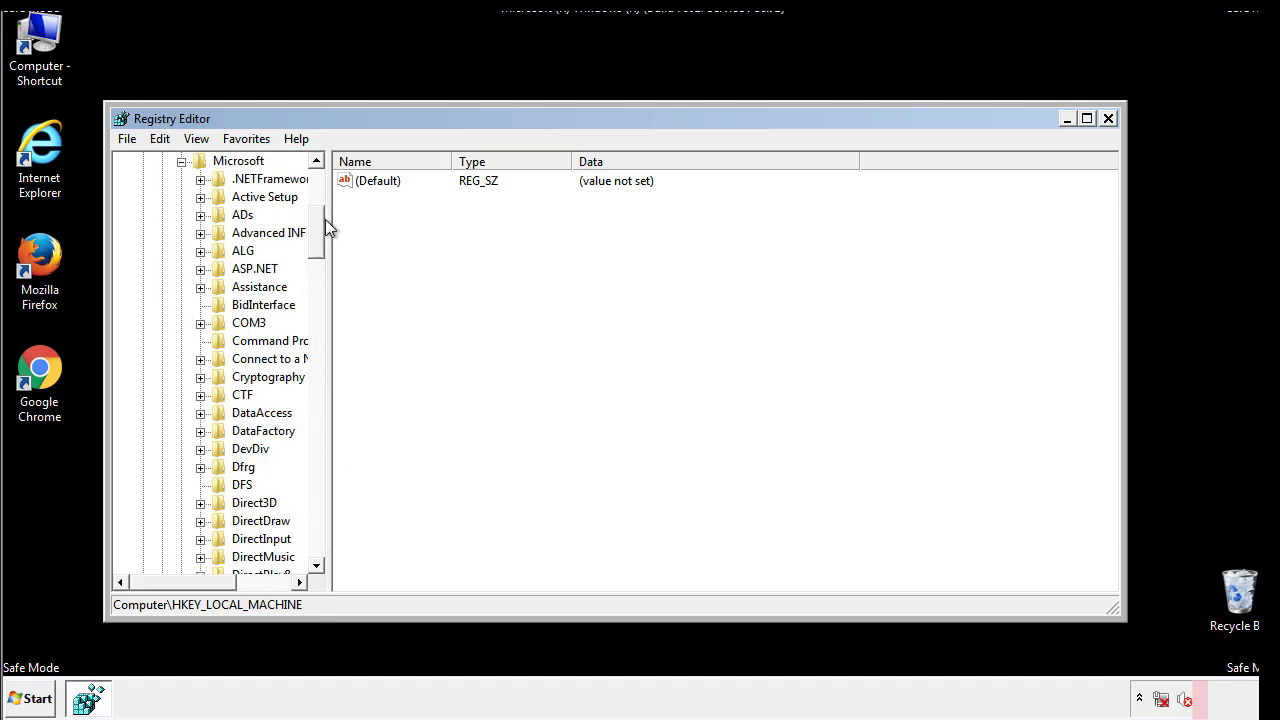
mouse_move(315, 249)
left_mouse_down()
mouse_move(320, 535)
mouse_move(320, 522)
left_mouse_up()
left_click(201, 306)
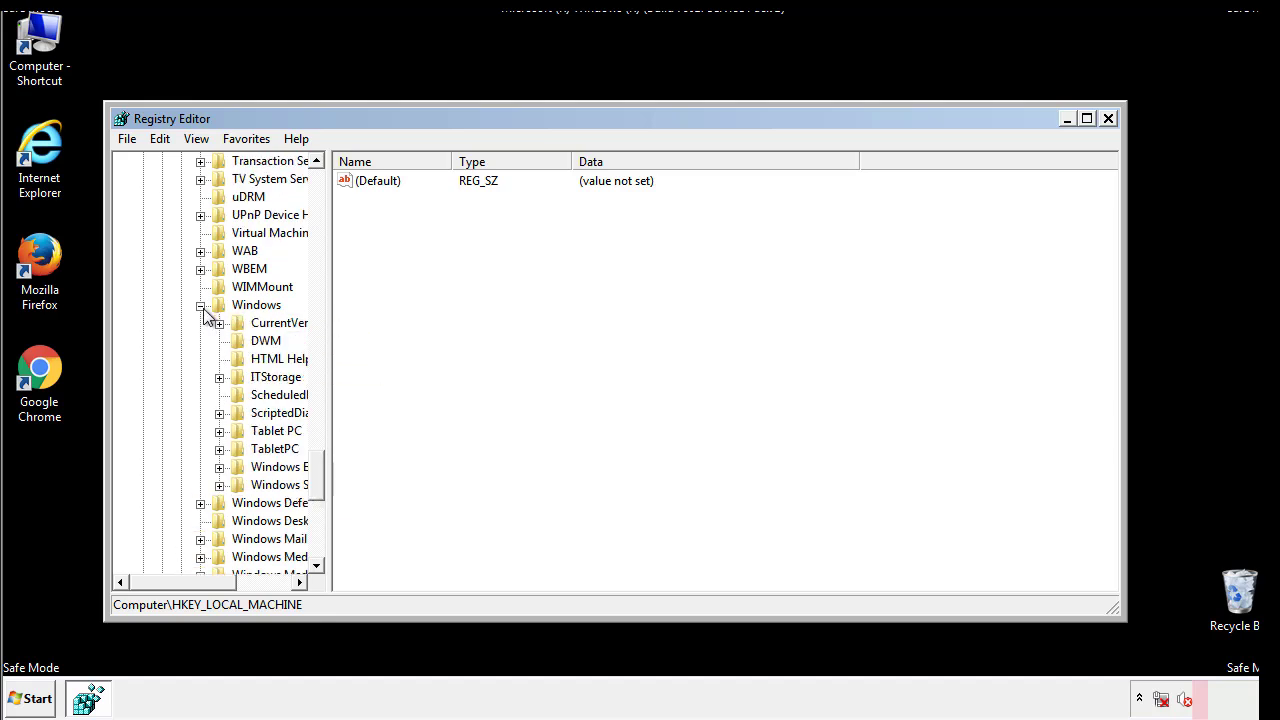
left_click_drag(177, 582, 204, 586)
left_click(164, 323)
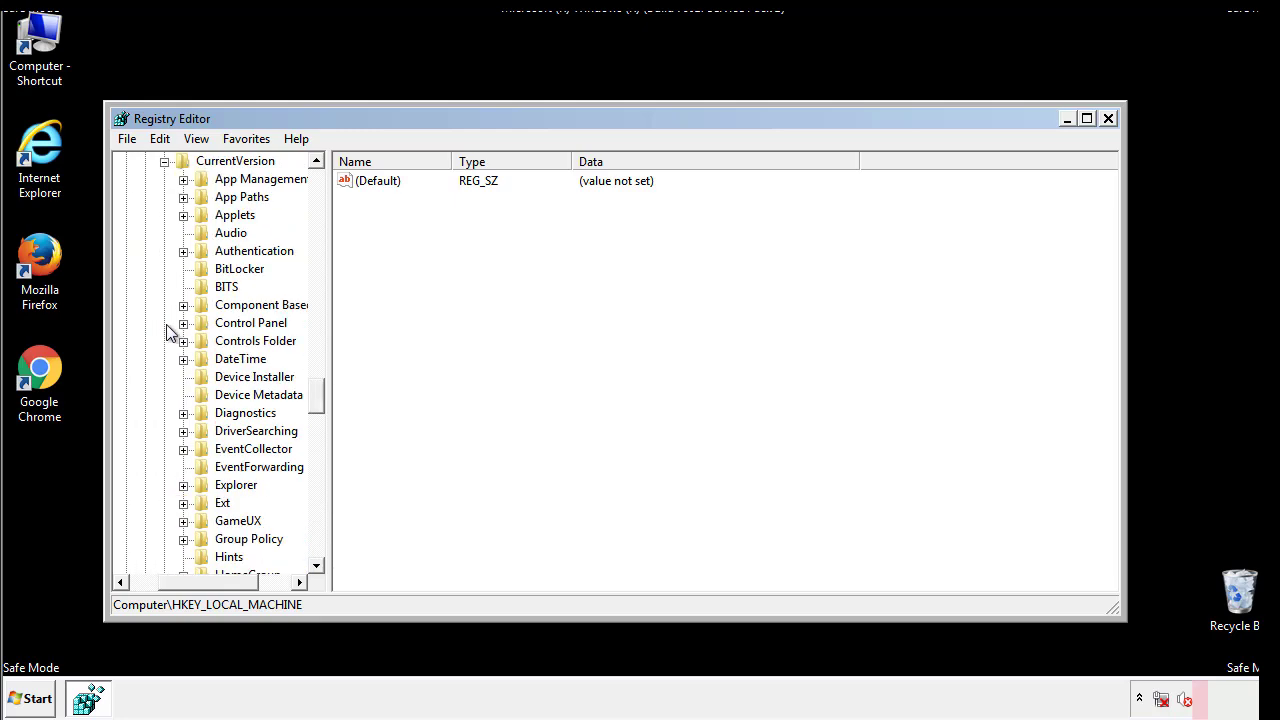
left_click_drag(325, 395, 316, 464)
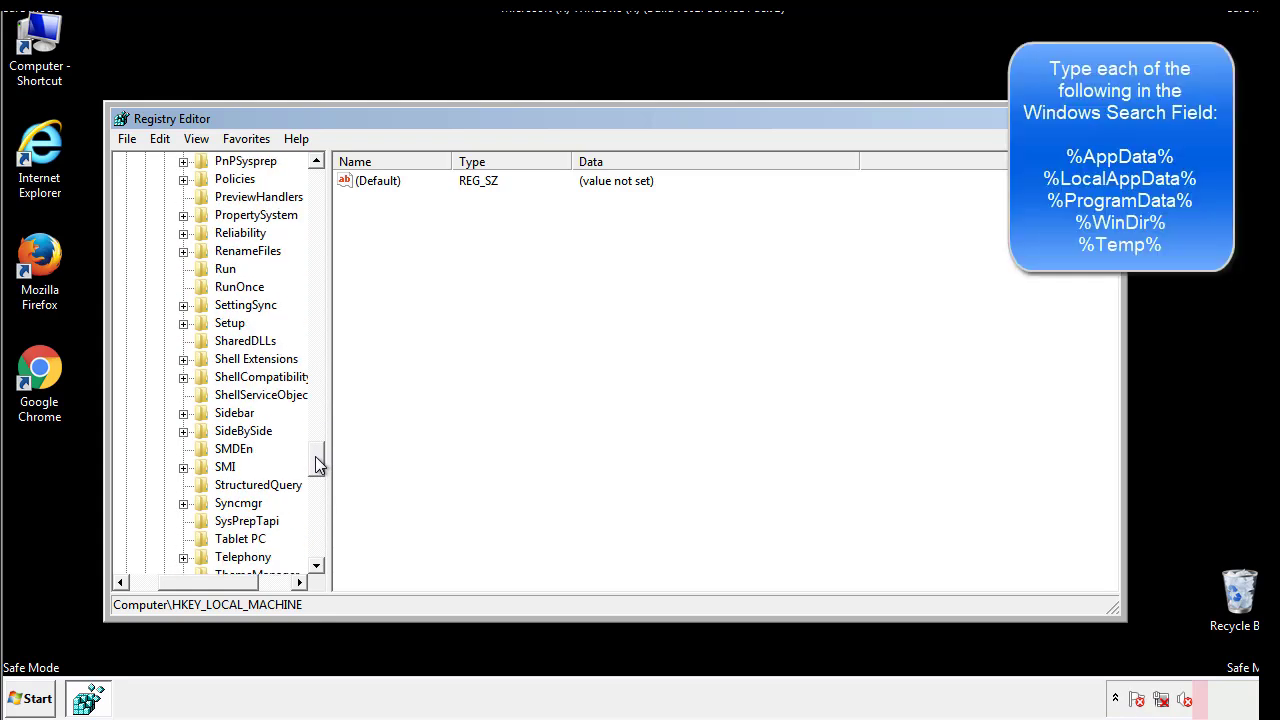
left_click(210, 271)
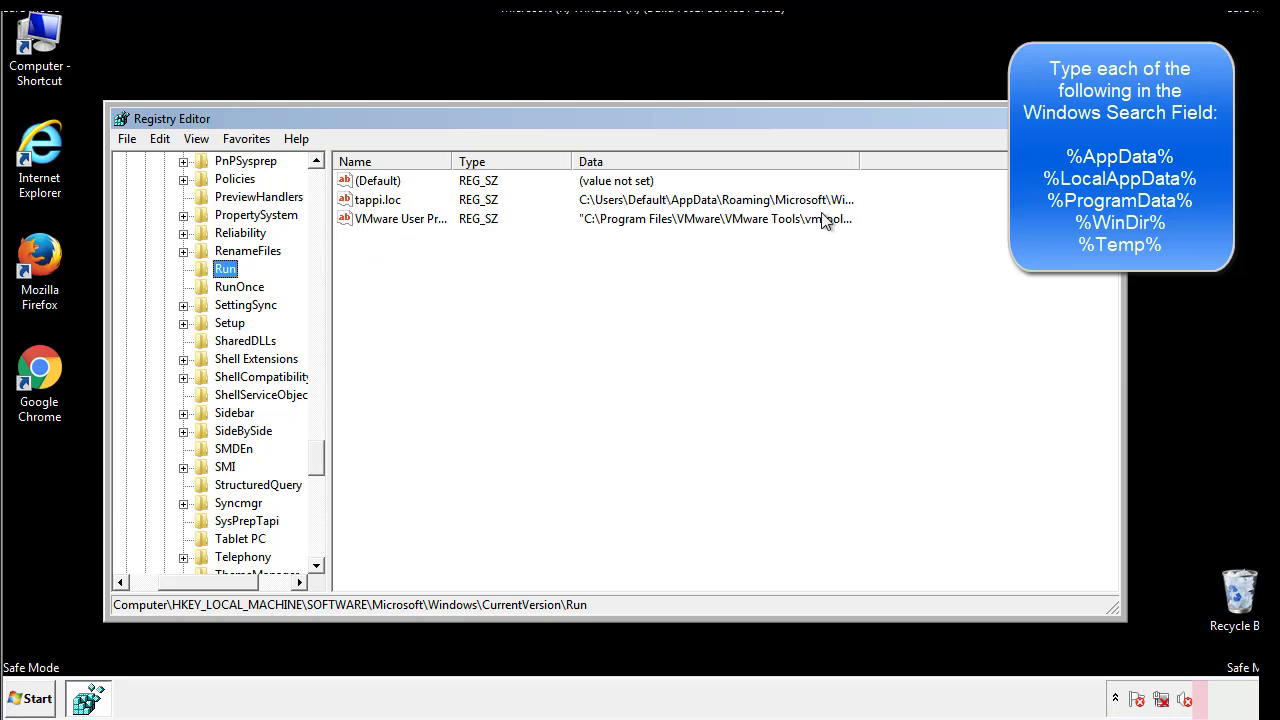
Delete the tappi.loc value from the HKEY_LOCAL_MACHINE Run key
left_click(379, 205)
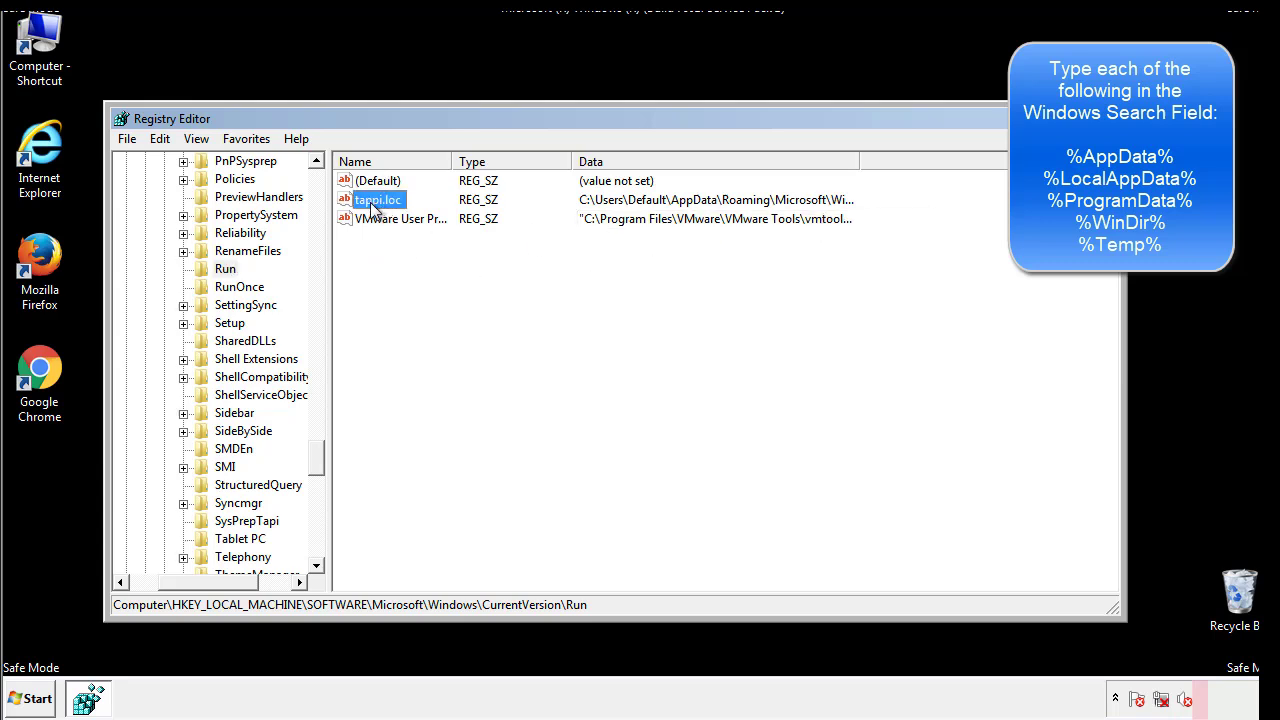
right_click(372, 203)
left_click(401, 260)
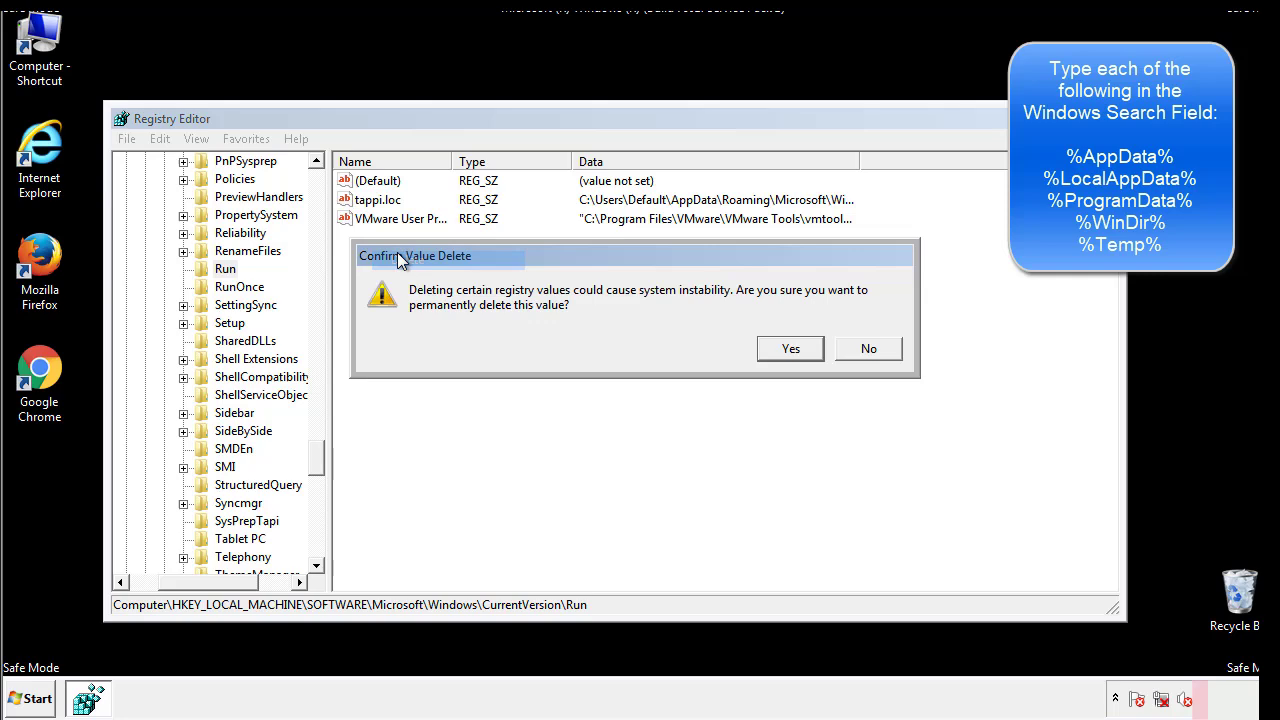
left_click(778, 352)
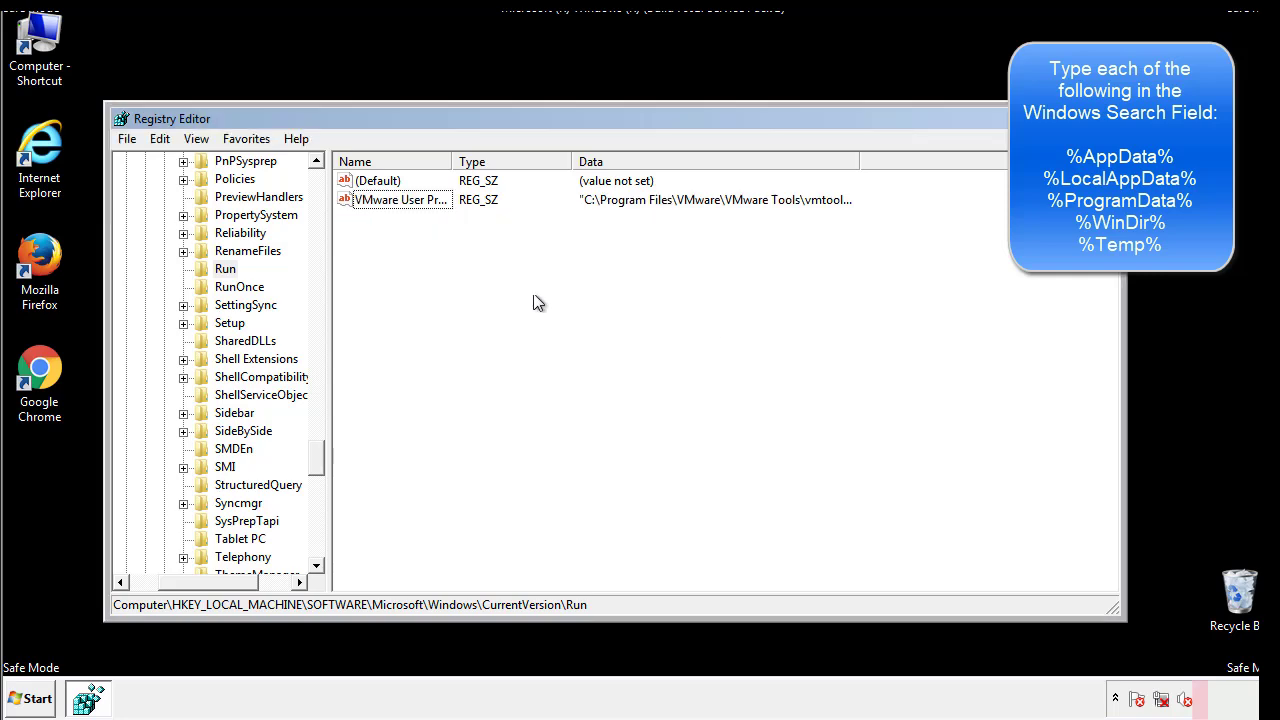
Collapse the whole HKEY_LOCAL_MACHINE branch in the registry tree
left_click_drag(317, 452, 315, 548)
left_click_drag(212, 580, 157, 595)
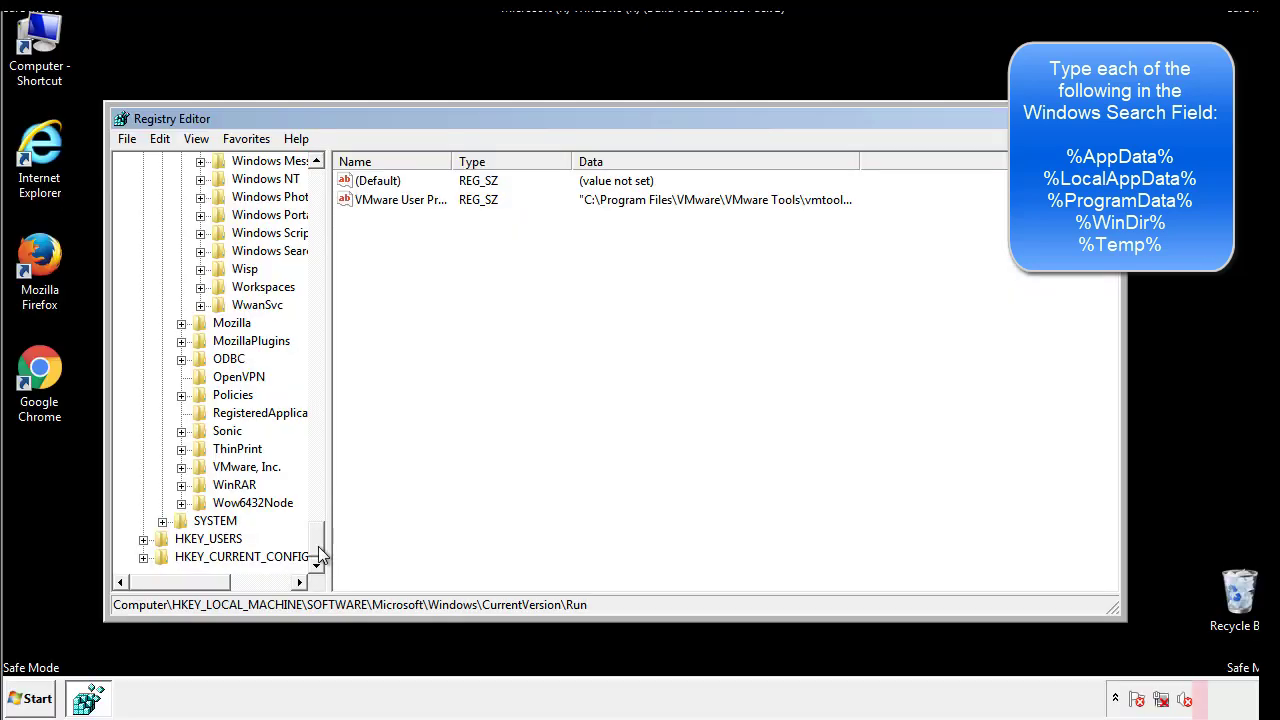
left_click_drag(320, 553, 326, 190)
left_click(144, 215)
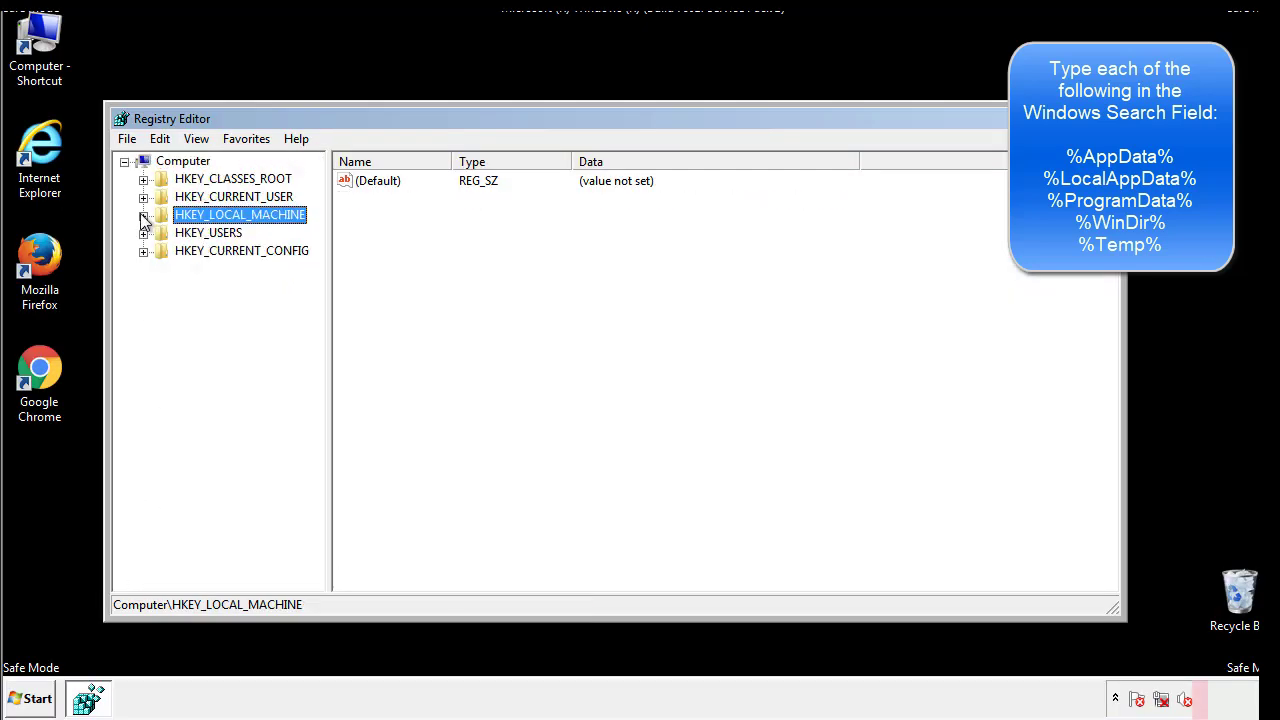
Browse to HKEY_CURRENT_USER\Software\Microsoft\Windows\CurrentVersion\Run and check its values for suspicious entries
left_click(144, 197)
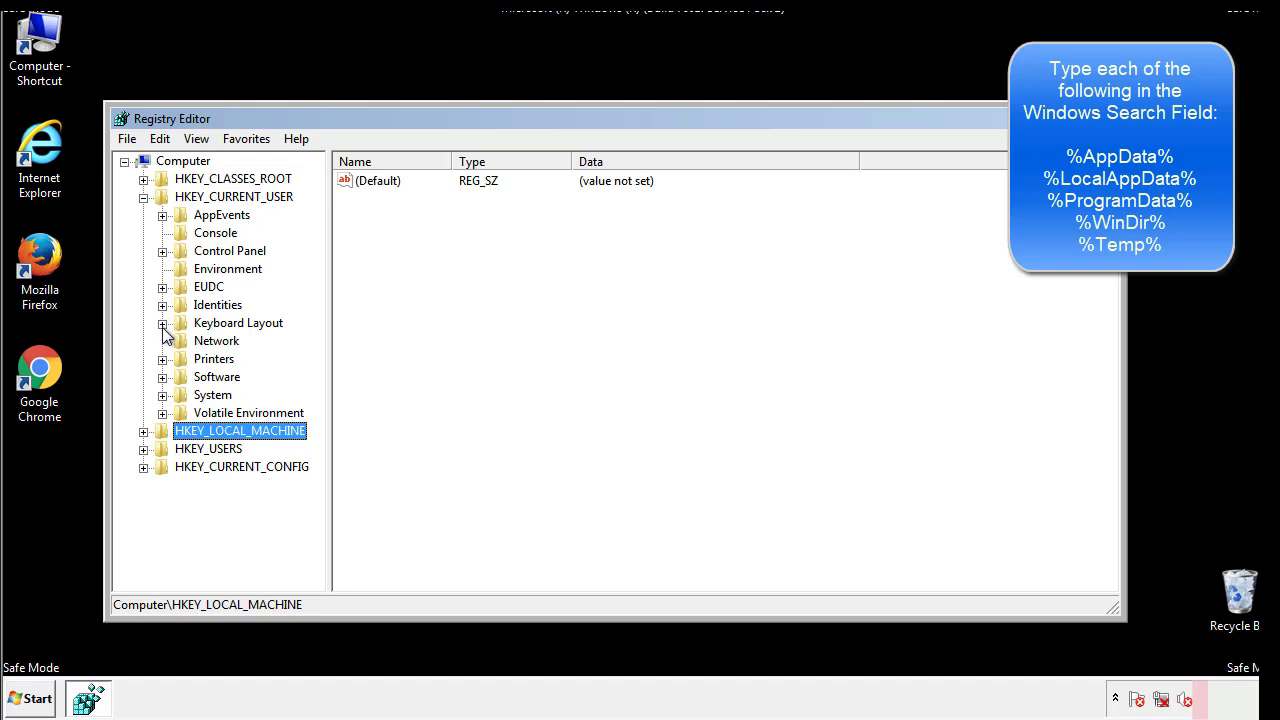
left_click(162, 378)
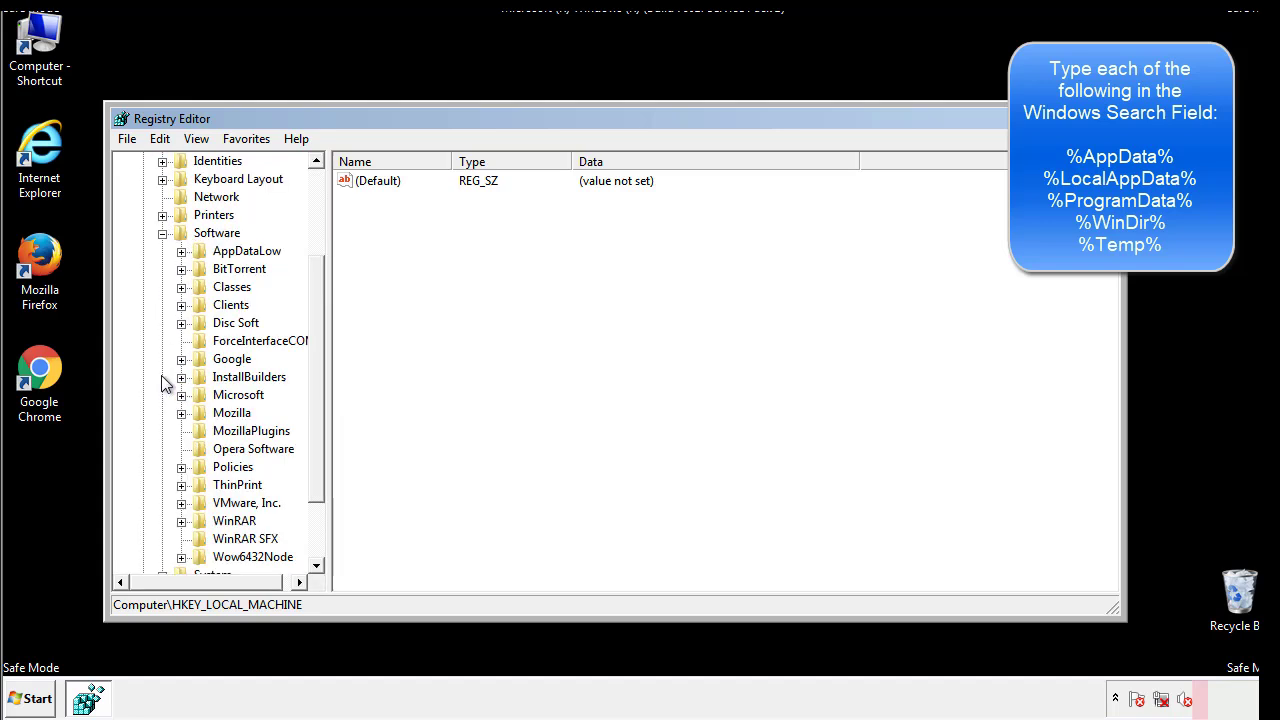
left_click_drag(314, 363, 314, 381)
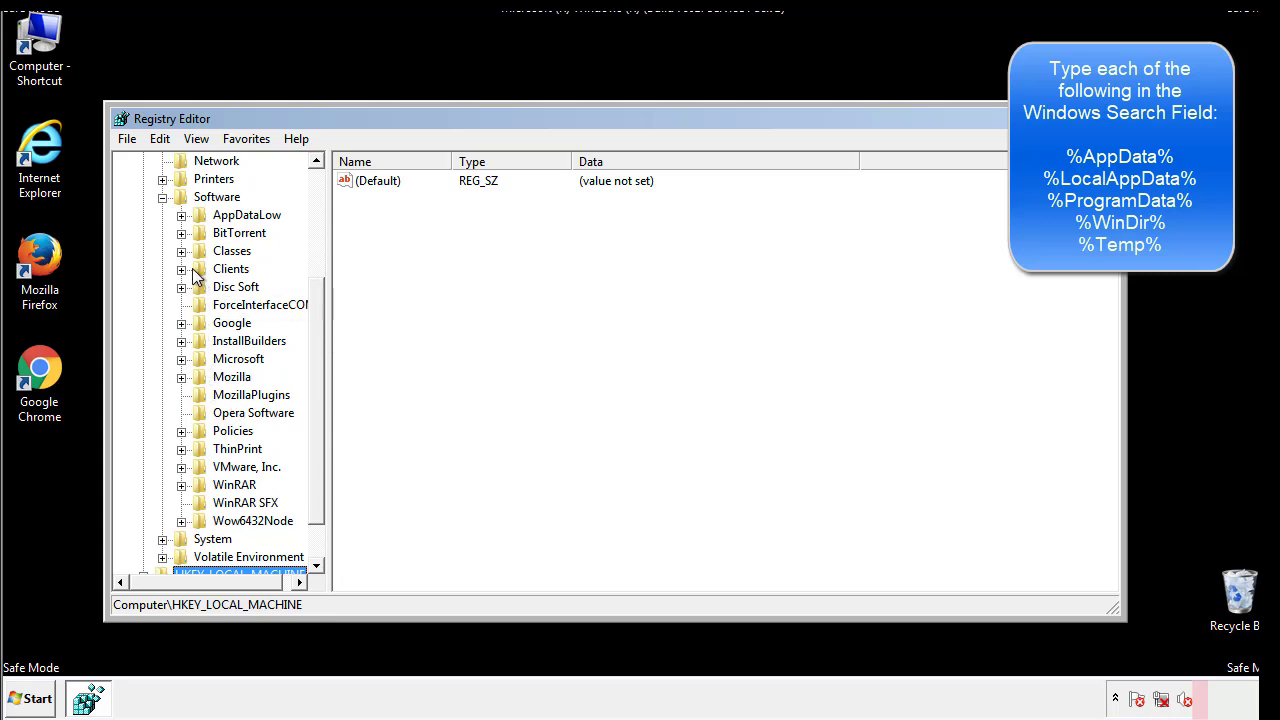
left_click(181, 359)
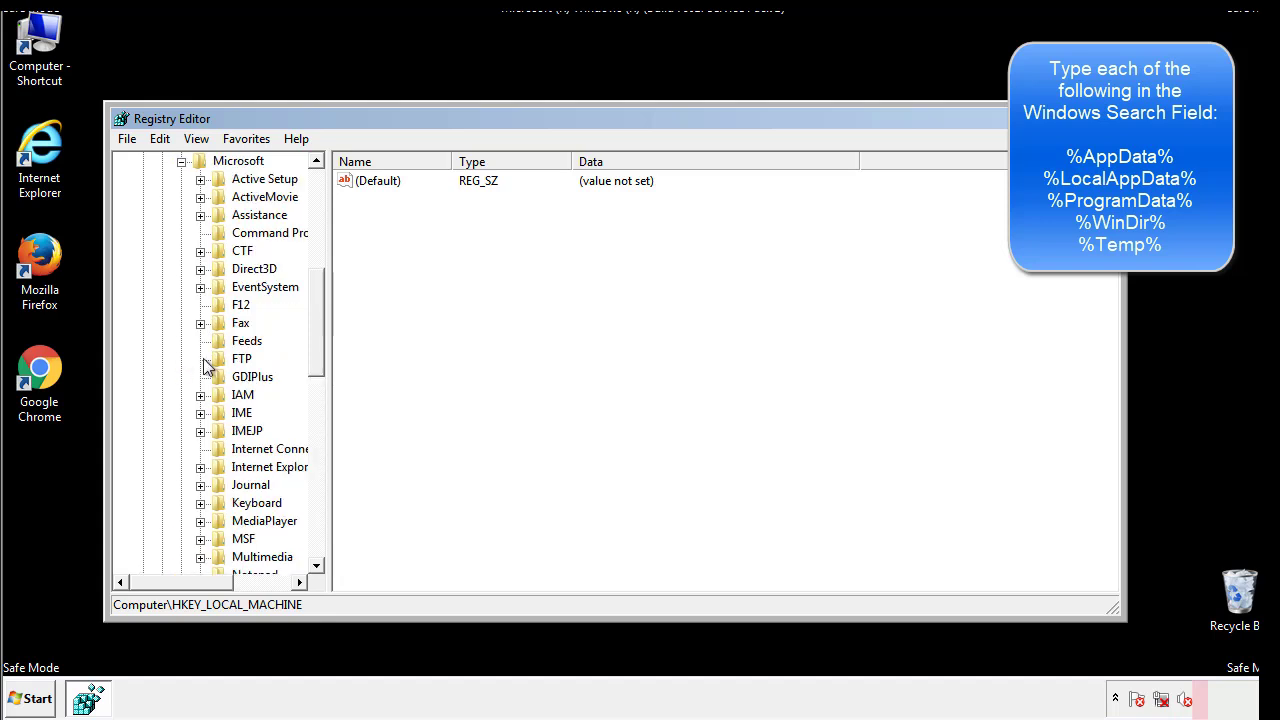
left_click_drag(316, 300, 315, 416)
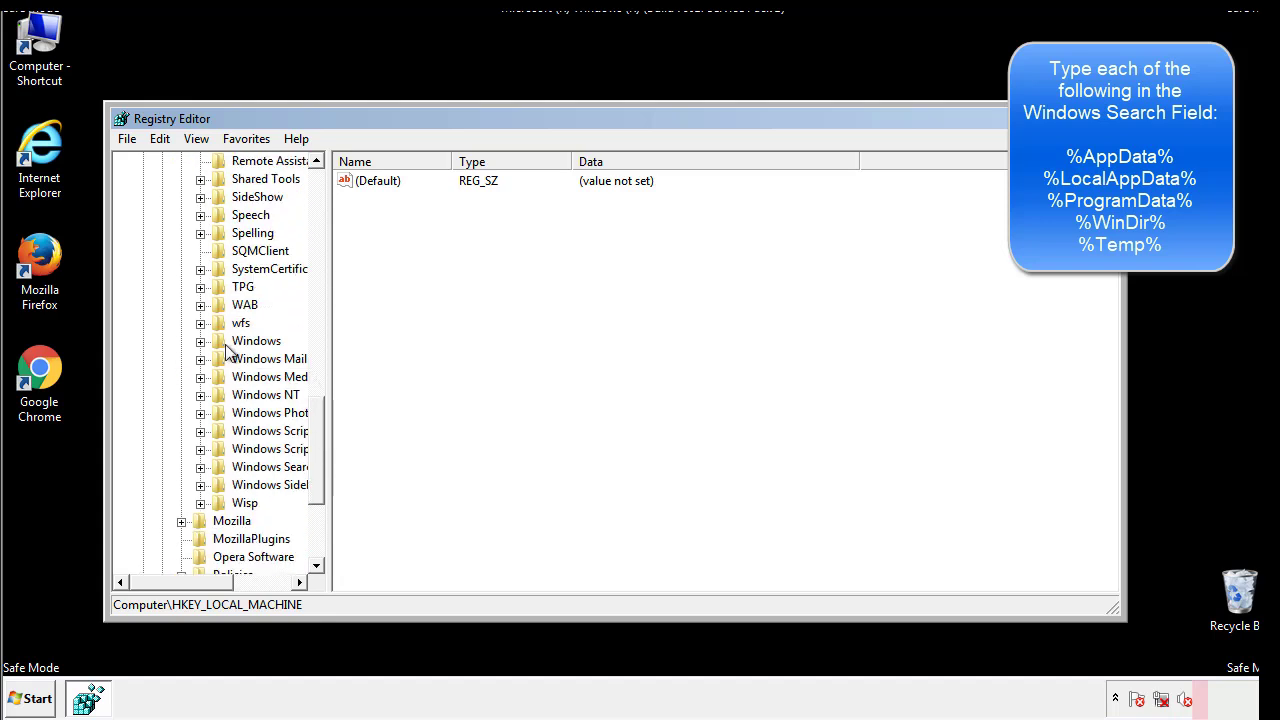
left_click(201, 341)
left_click(219, 360)
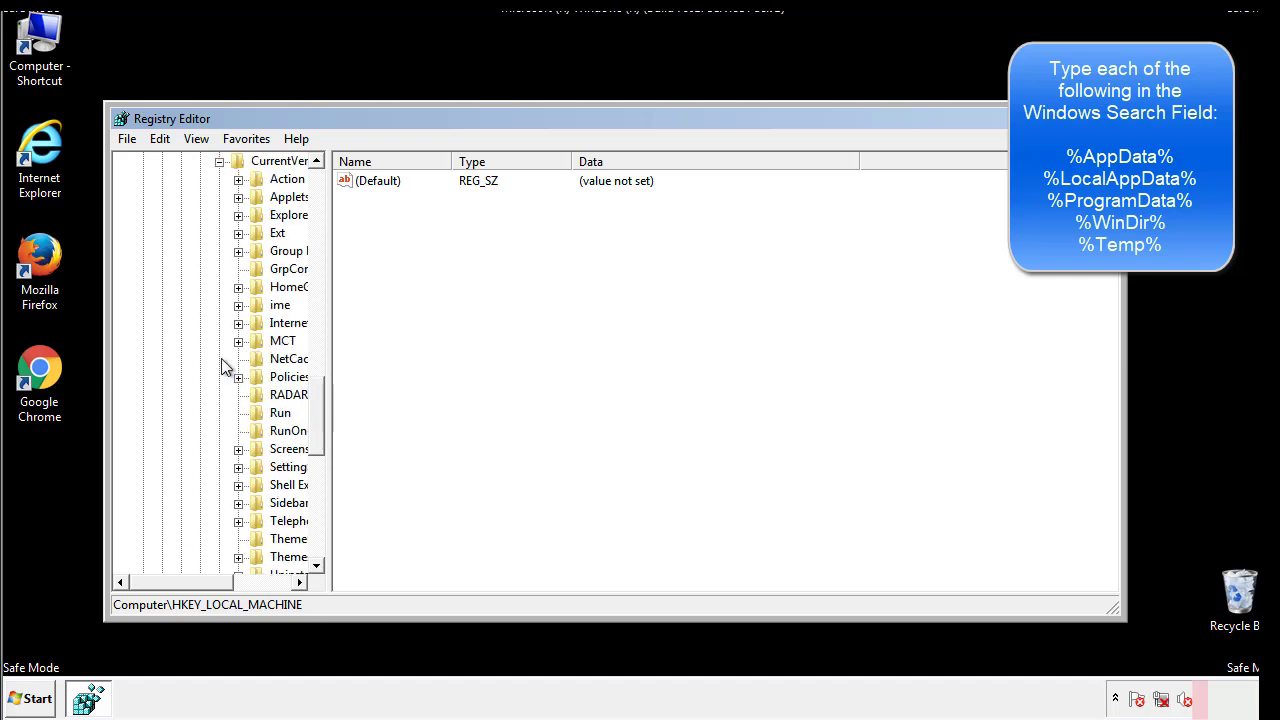
left_click_drag(193, 587, 225, 582)
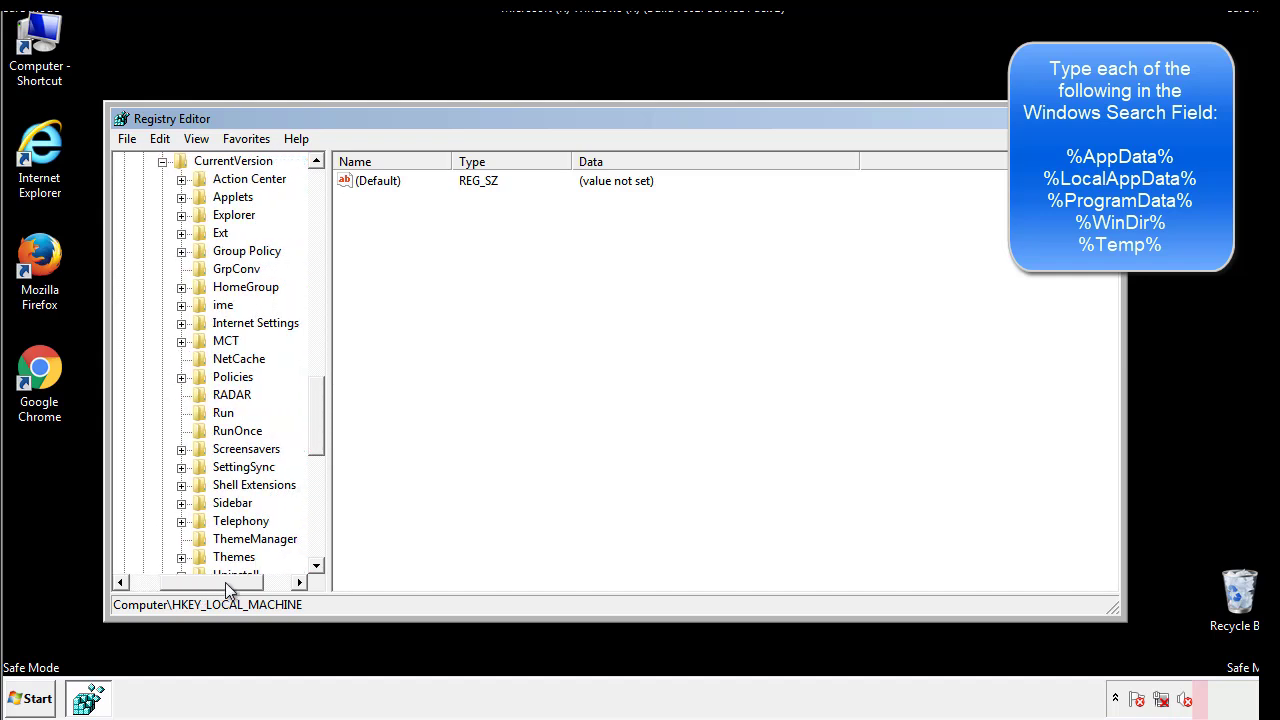
left_click(221, 413)
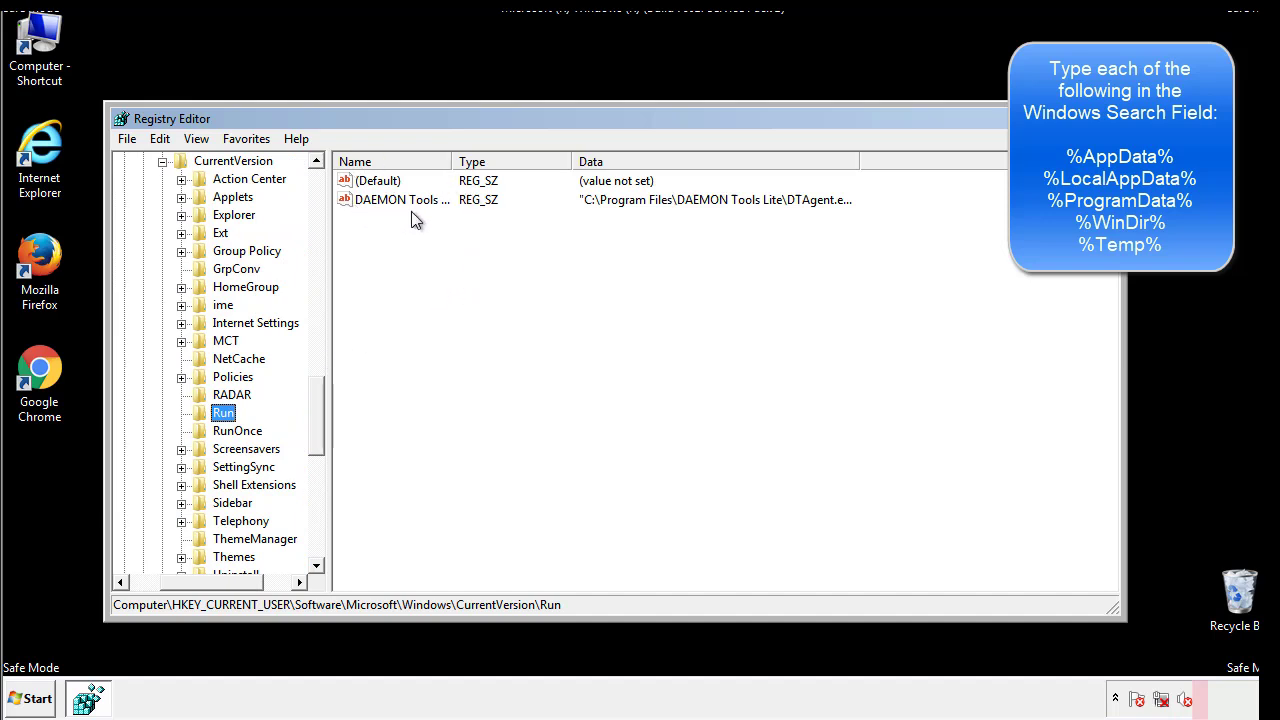
left_click(543, 229)
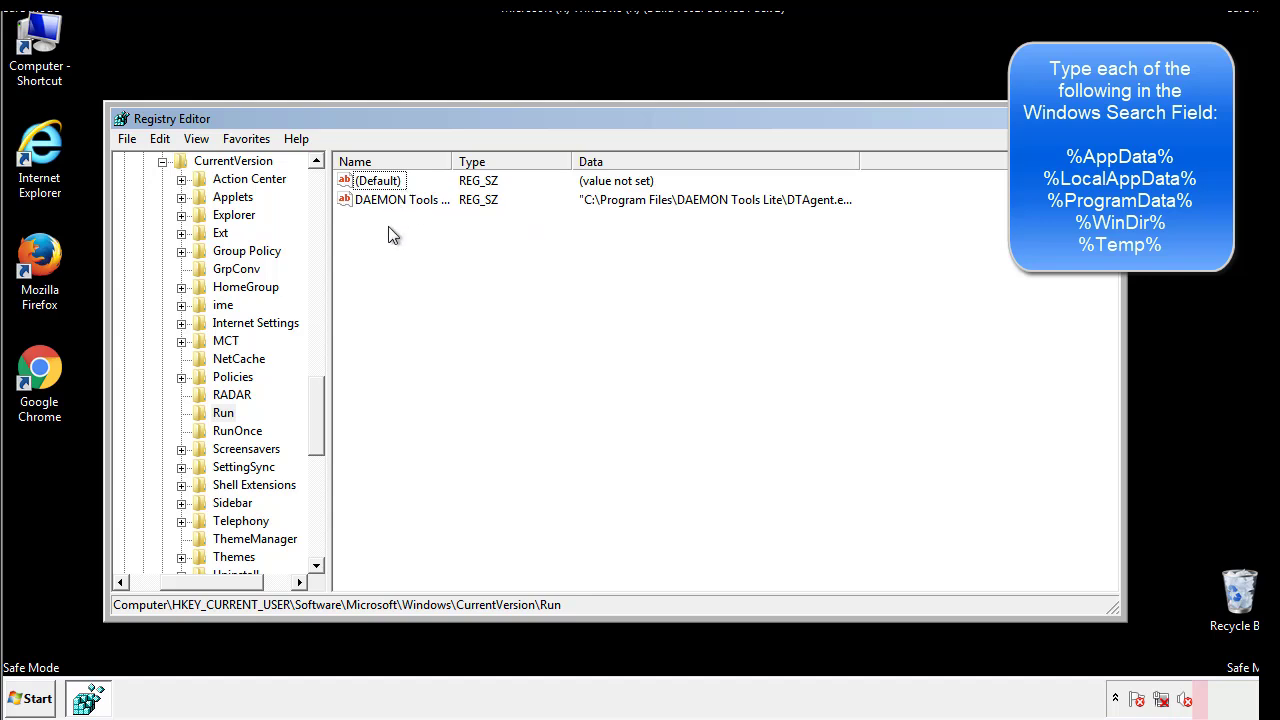
left_click_drag(372, 290, 420, 228)
Collapse the Windows key under HKEY_CURRENT_USER\Software\Microsoft and return to the start of the registry tree
left_click_drag(212, 579, 165, 581)
left_click_drag(324, 434, 316, 417)
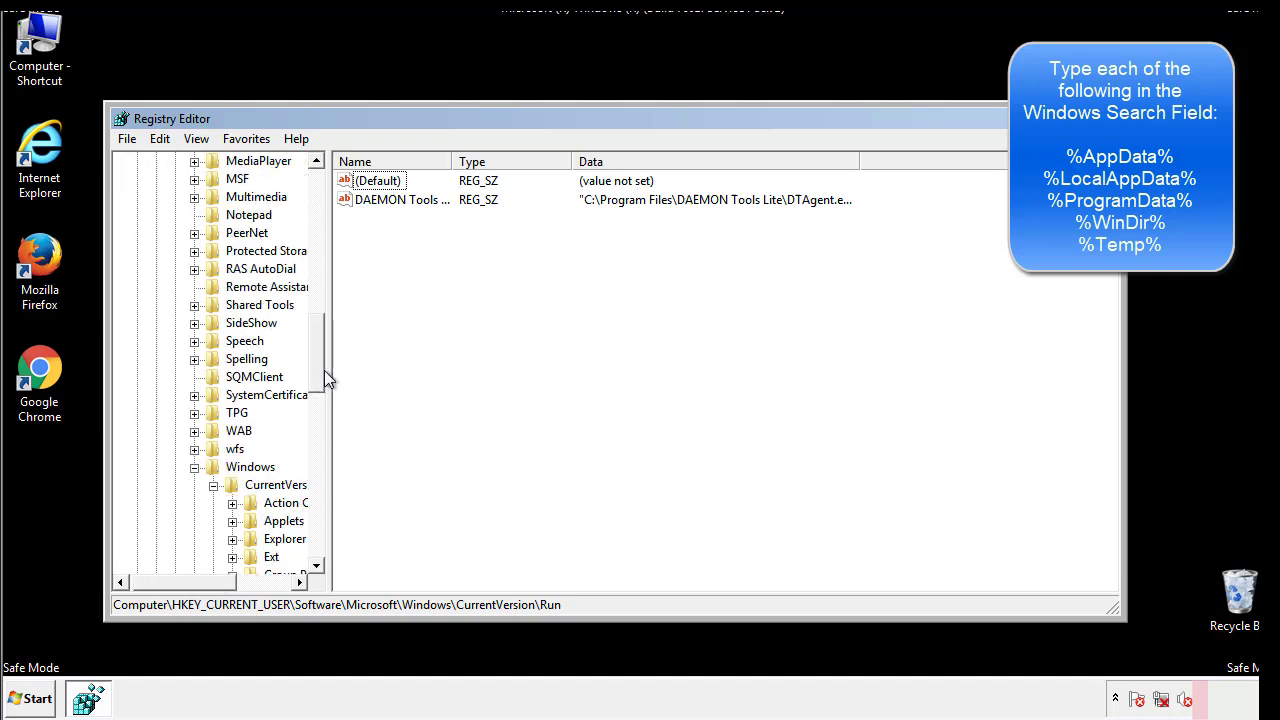
left_click(194, 467)
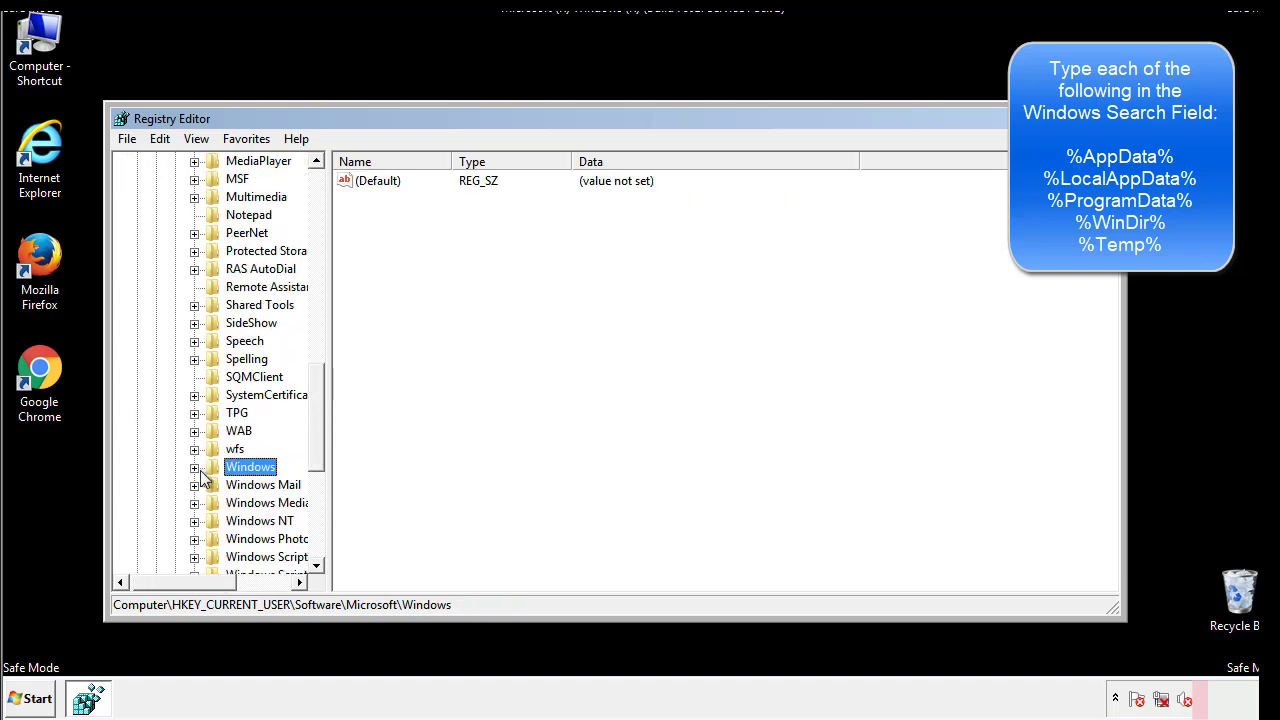
left_click_drag(321, 445, 322, 247)
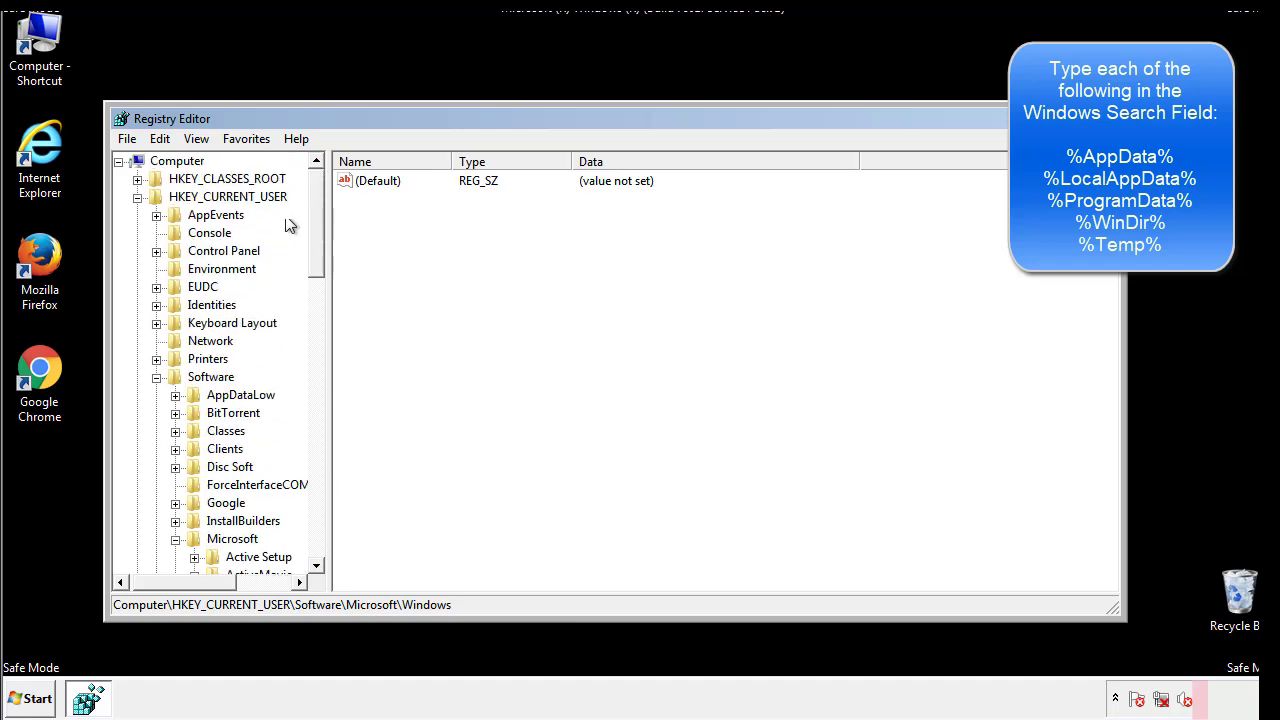
Search the registry keys, values and data for %temp%
left_click(163, 140)
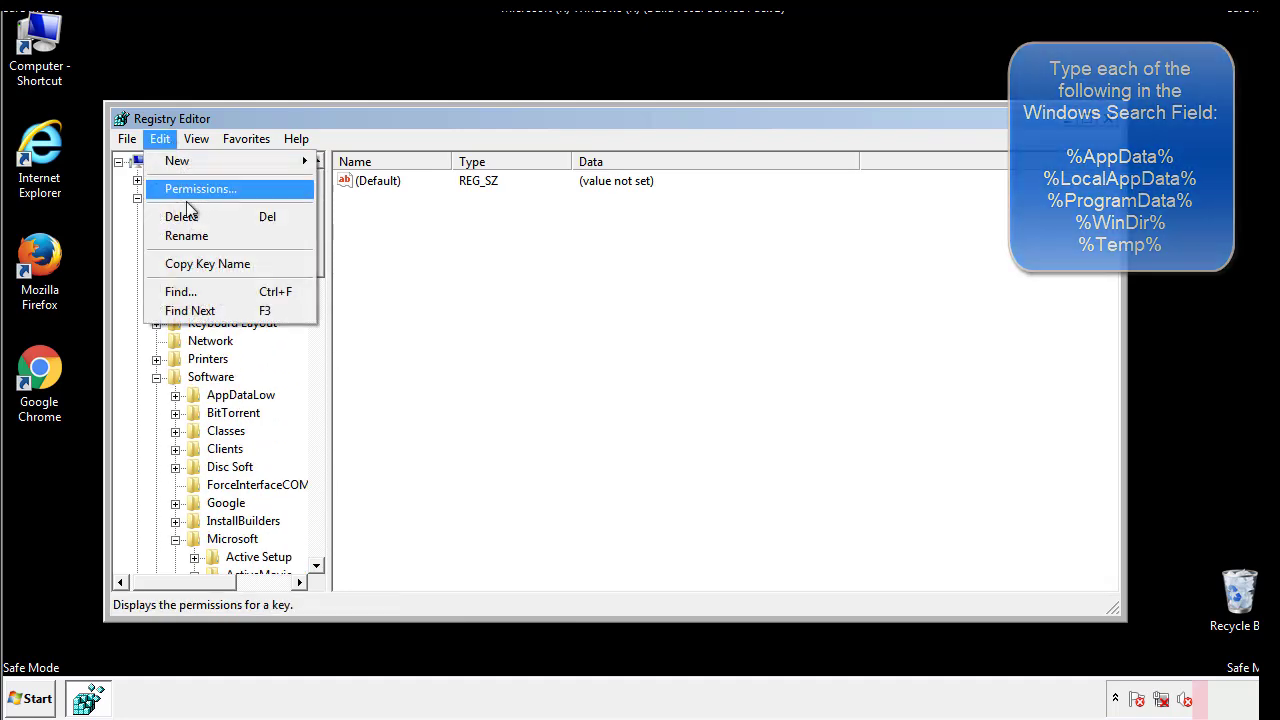
left_click(180, 291)
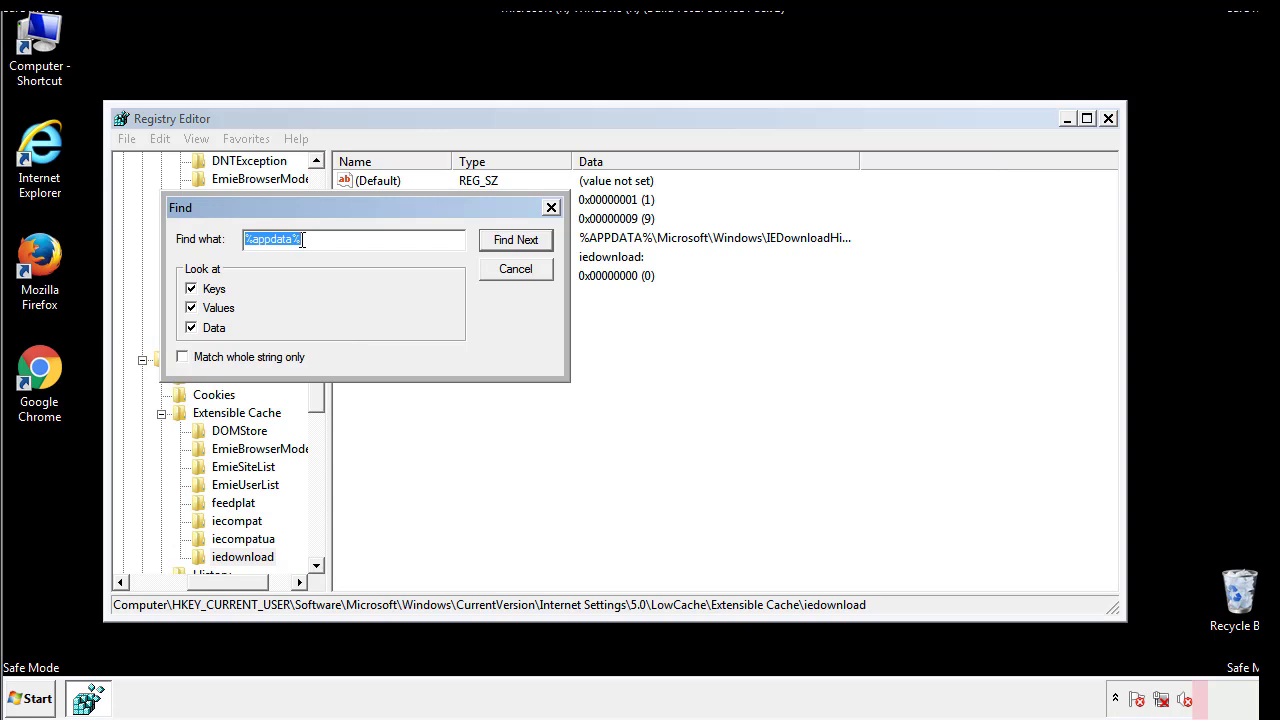
type("%temp%")
key("Return")
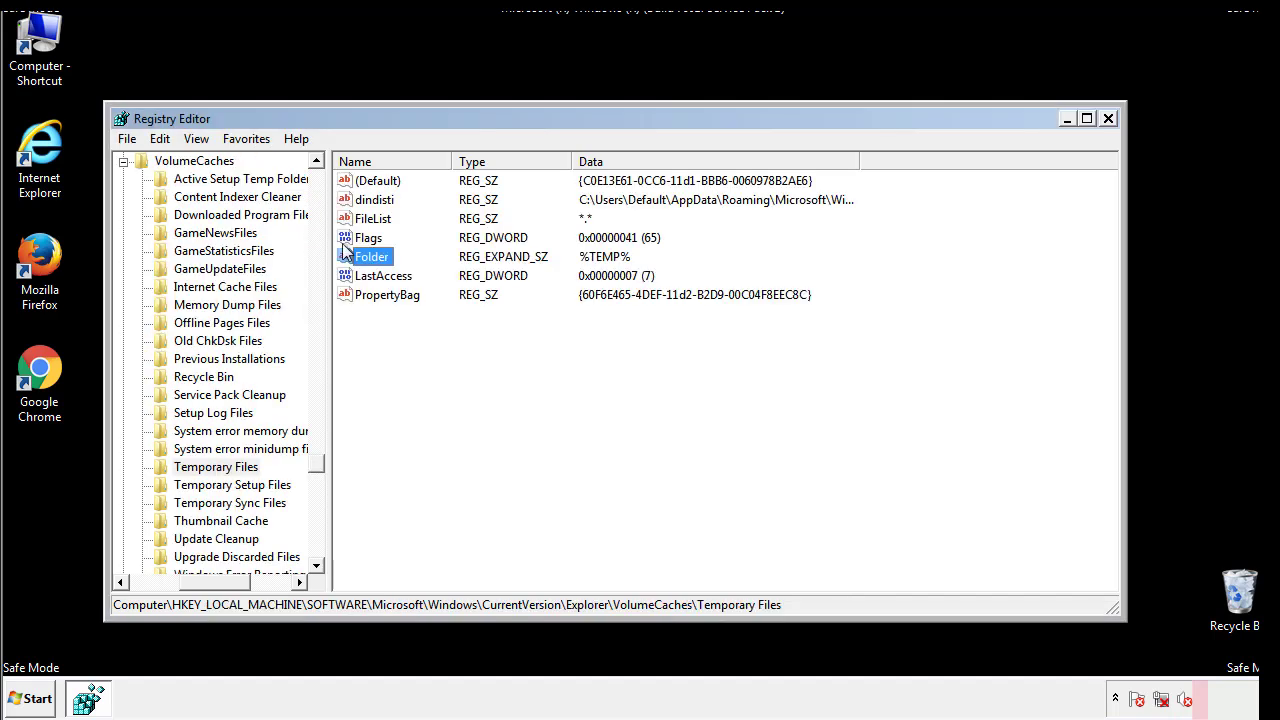
Delete all the values in the Temporary Files key under VolumeCaches
left_click(524, 345)
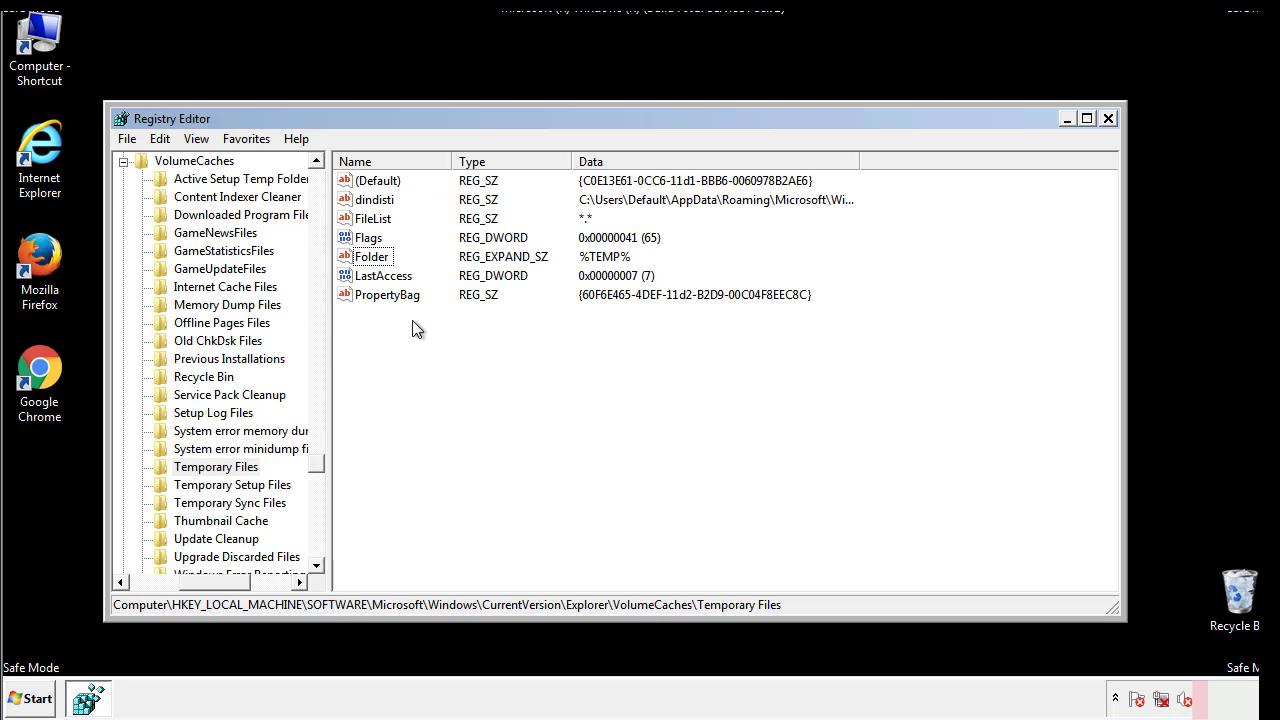
left_click_drag(411, 322, 362, 186)
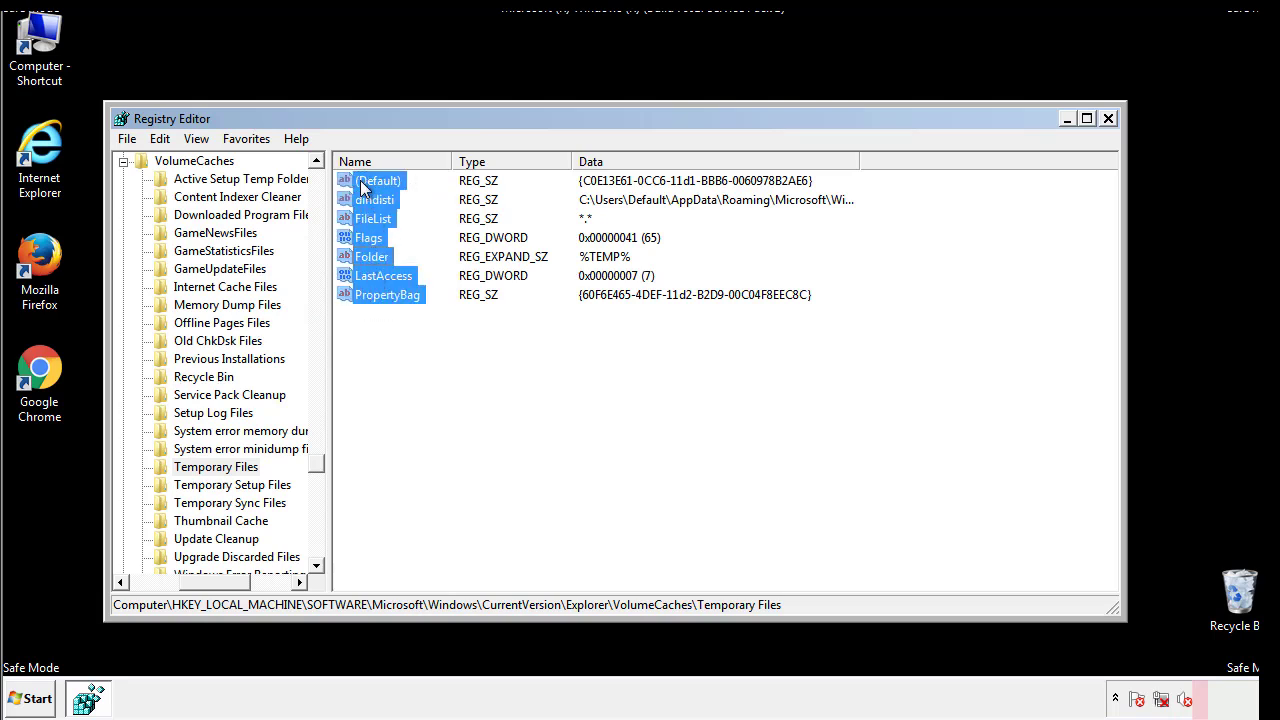
right_click(362, 188)
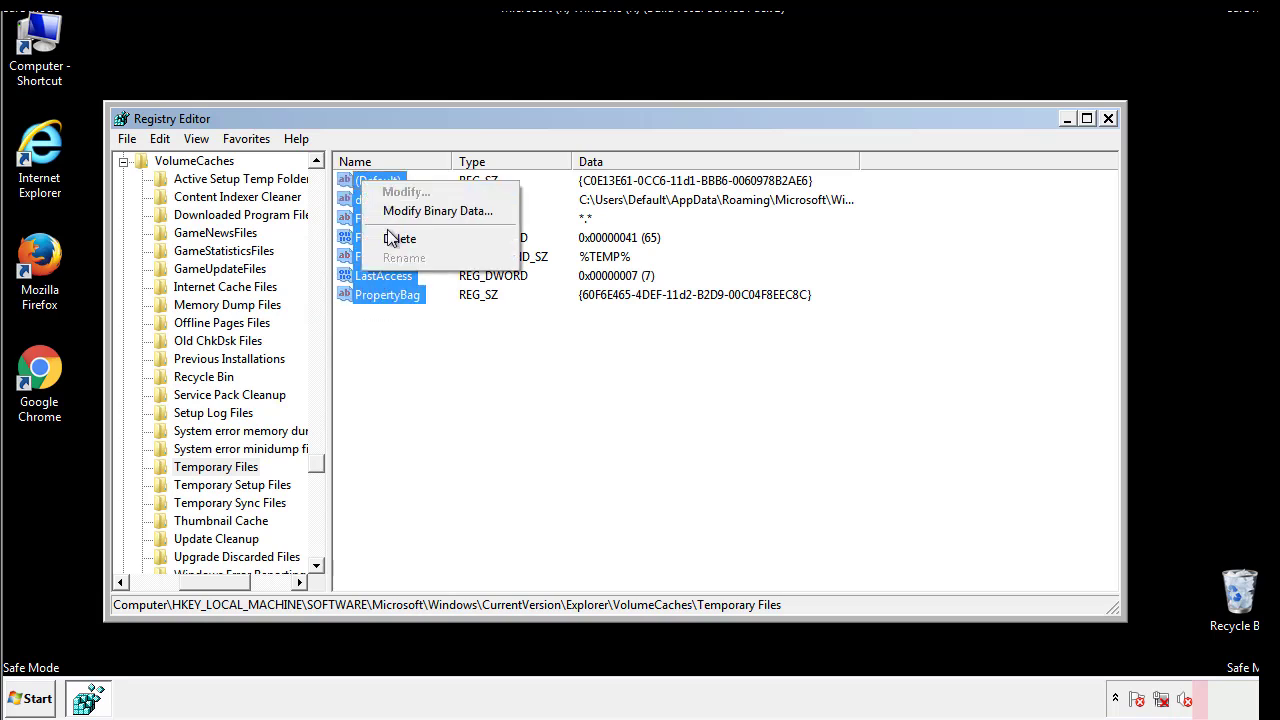
left_click(391, 239)
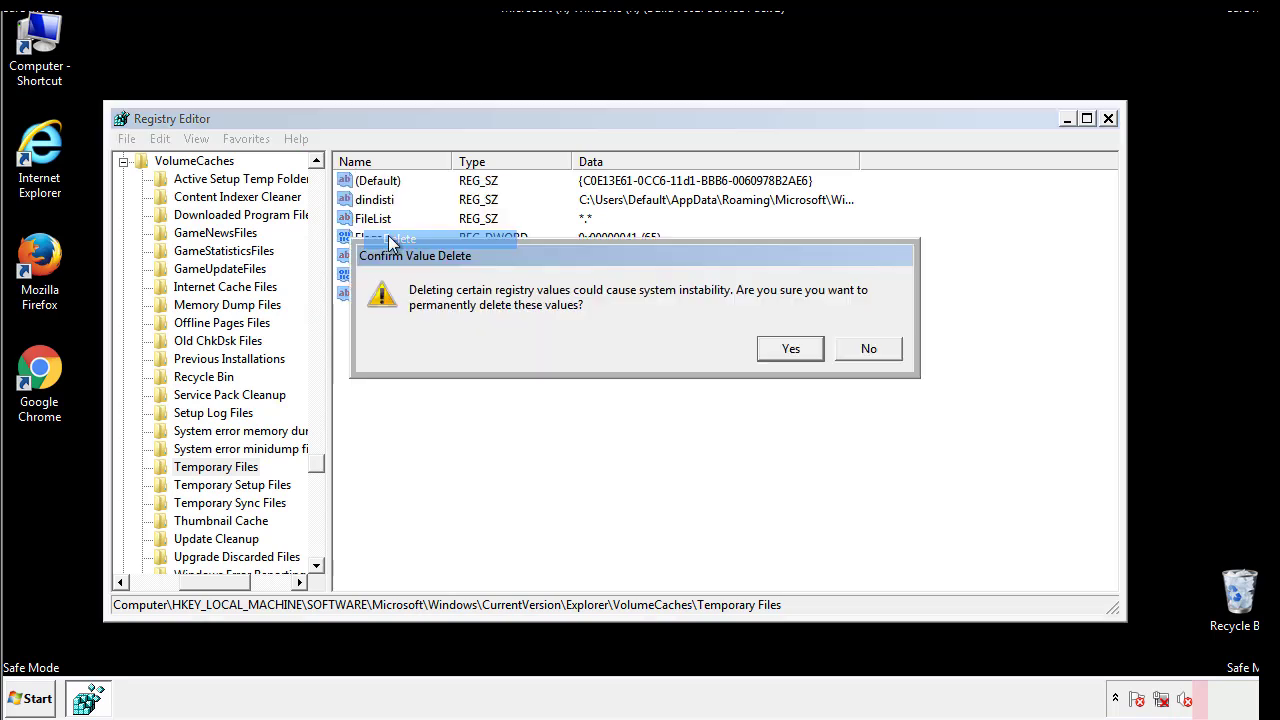
left_click(790, 349)
left_click(445, 245)
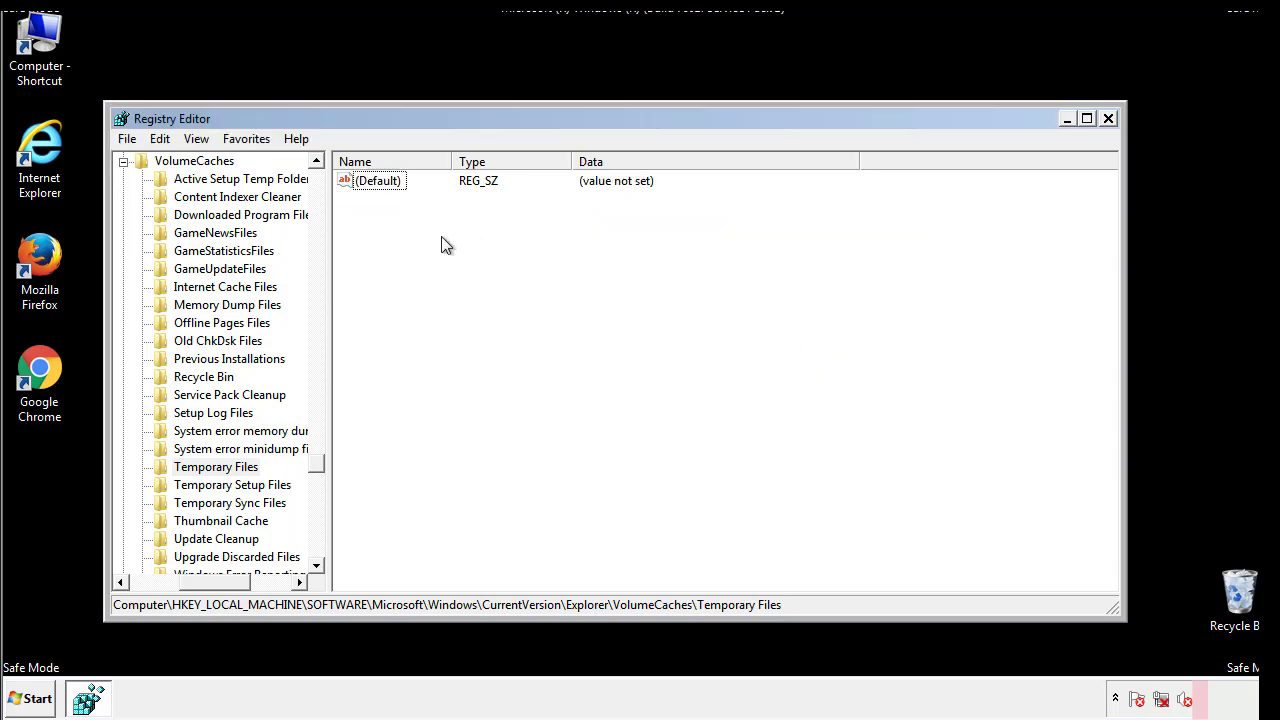
Close the Registry Editor and launch System Configuration with msconfig
left_click(1110, 119)
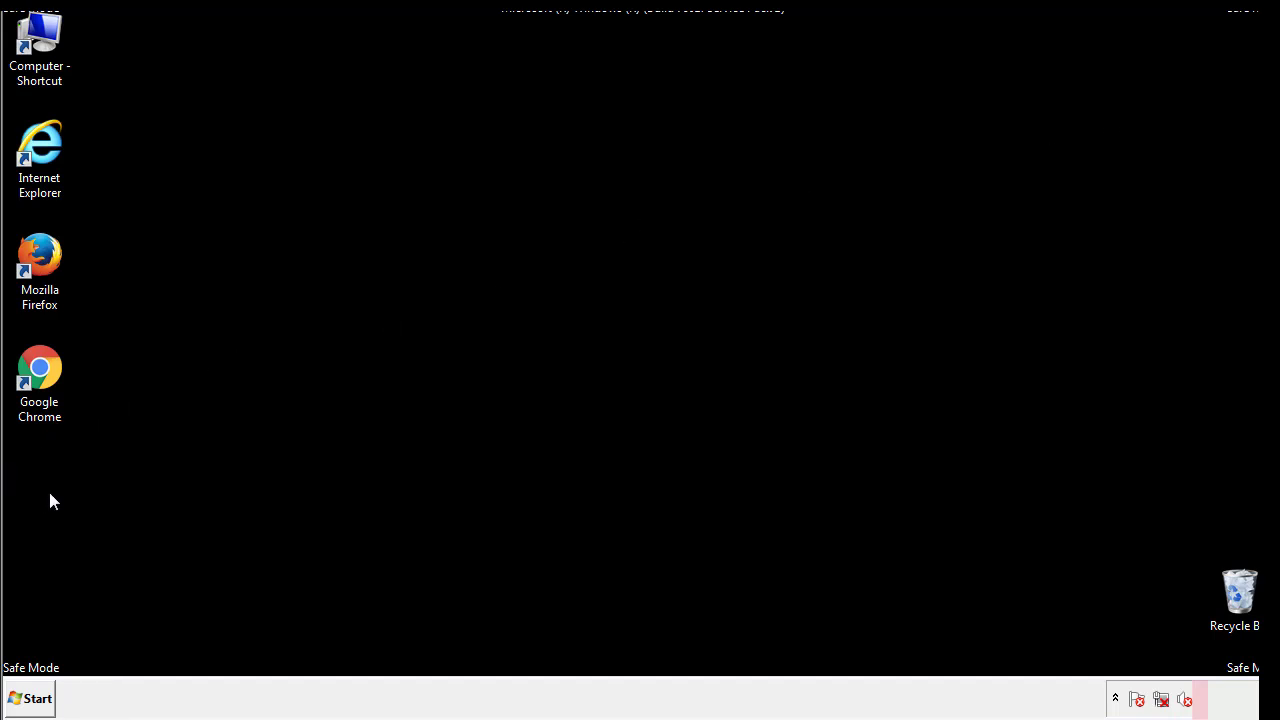
left_click(27, 700)
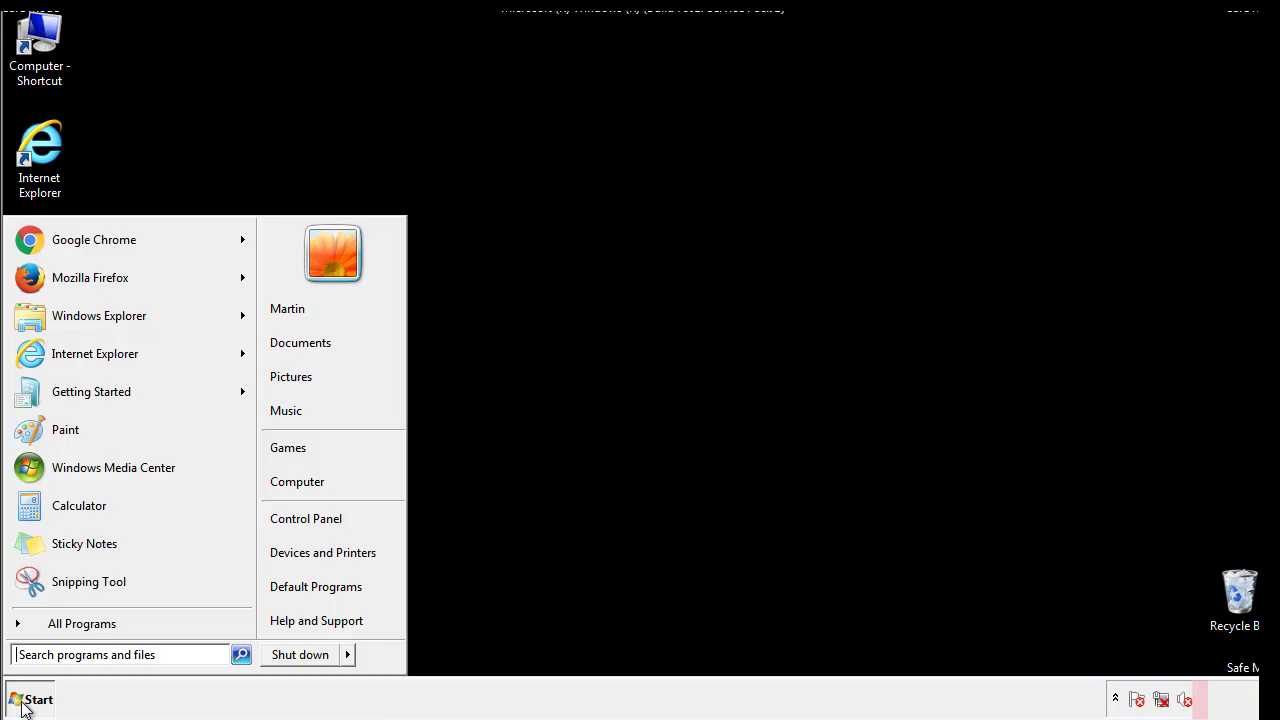
left_click(69, 654)
type("mscon")
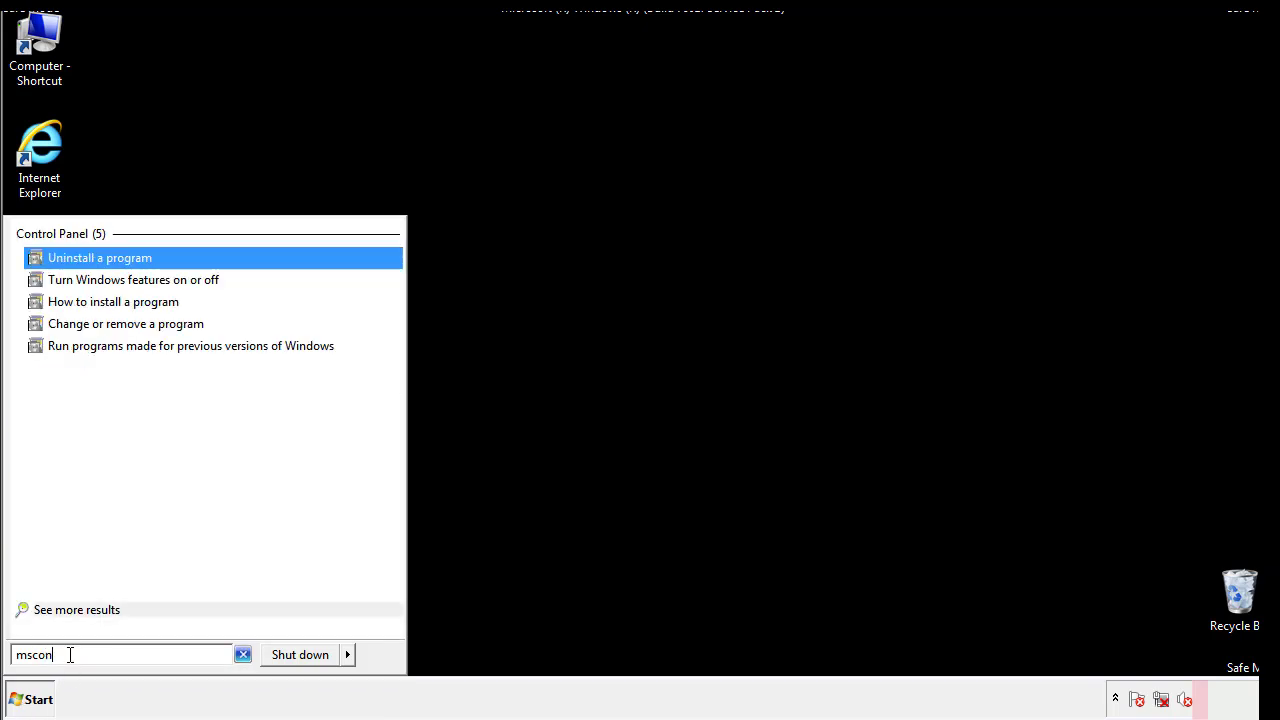
type("fig")
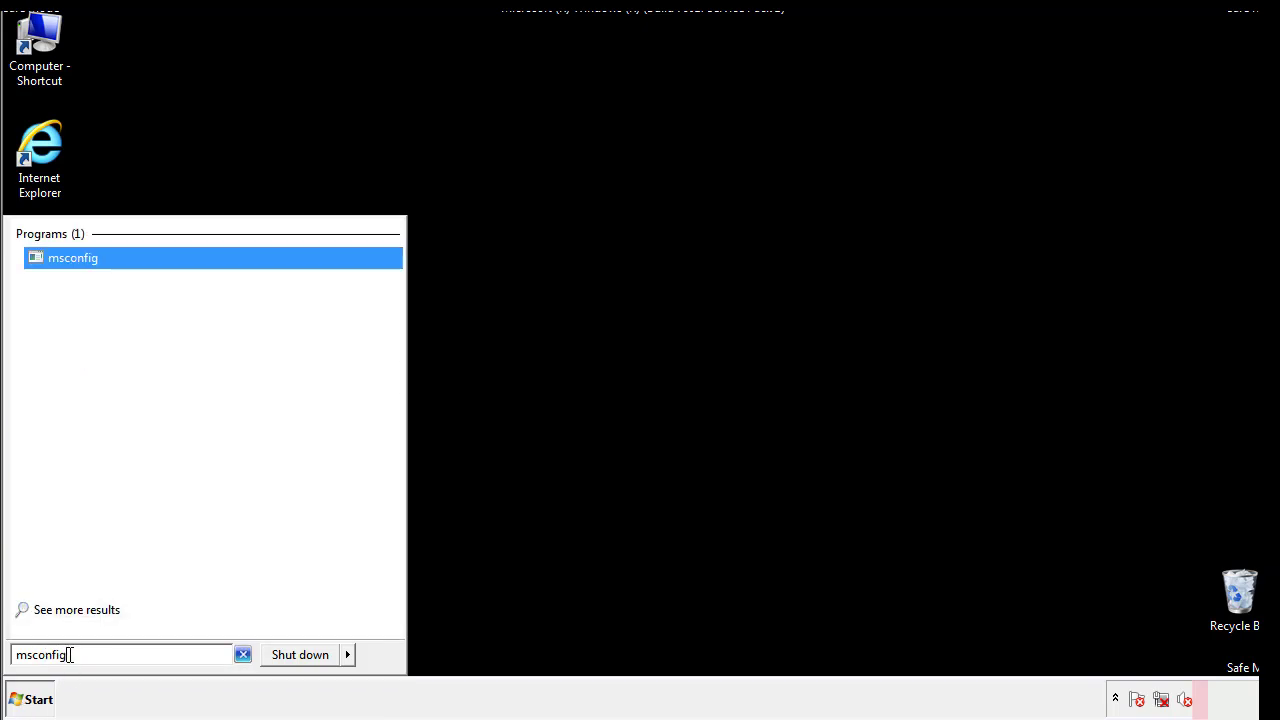
key("Return")
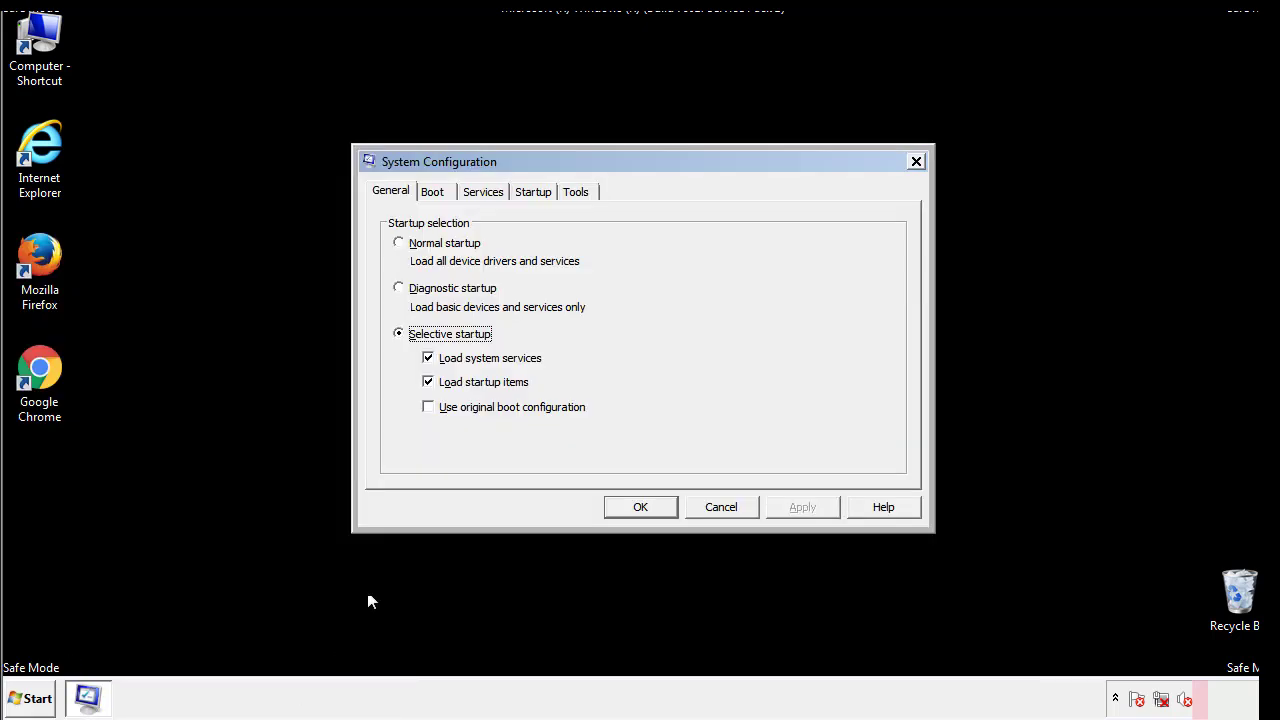
Disable Safe boot in the boot options, apply the change and restart the computer
left_click(433, 192)
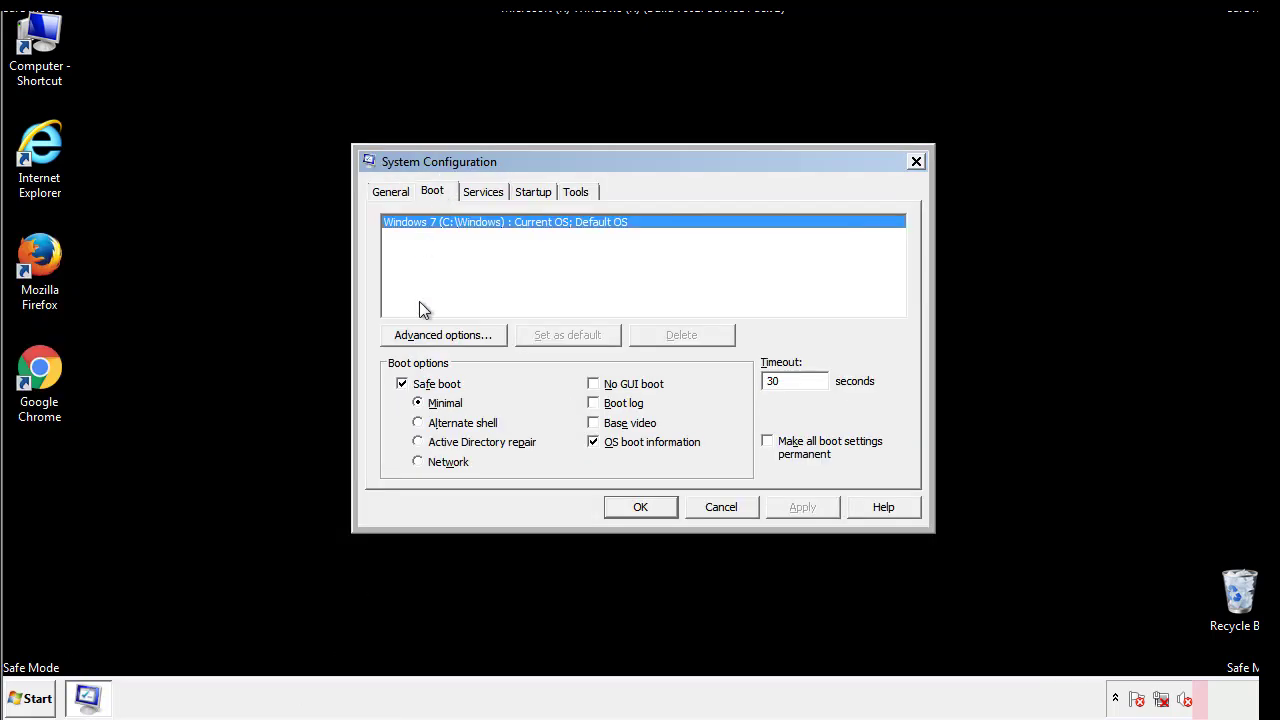
left_click(405, 387)
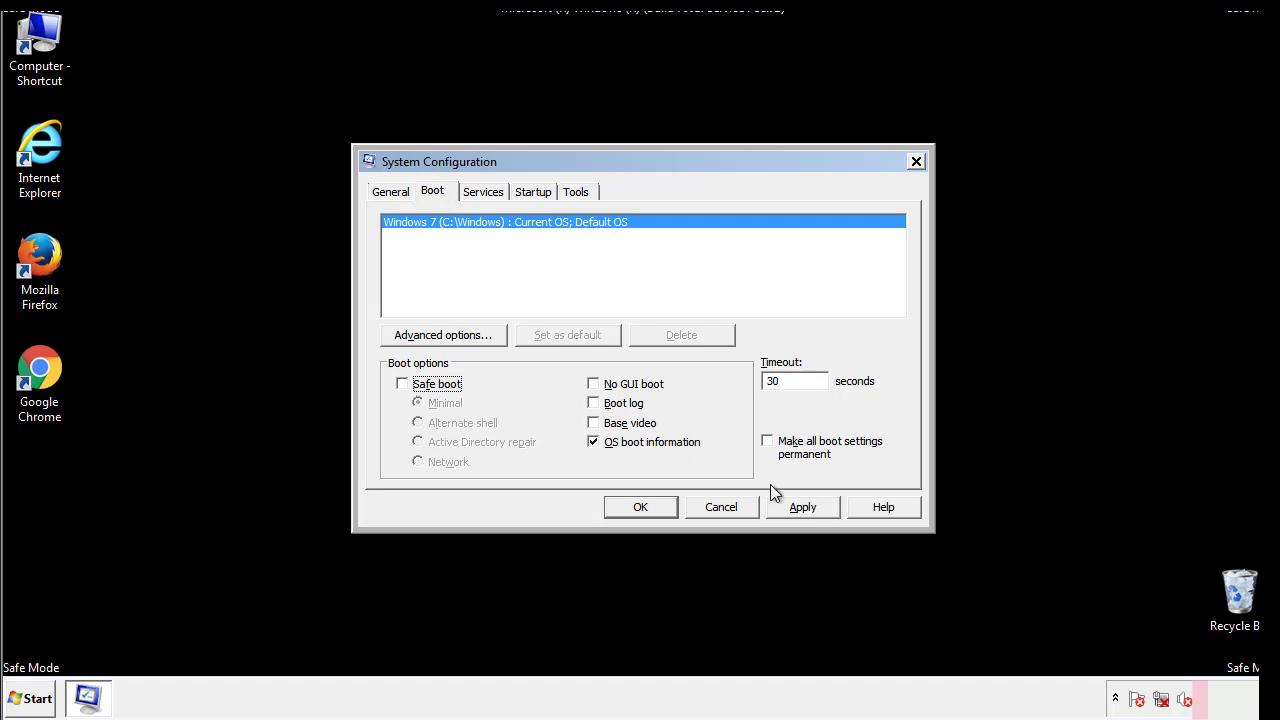
left_click(805, 507)
left_click(638, 507)
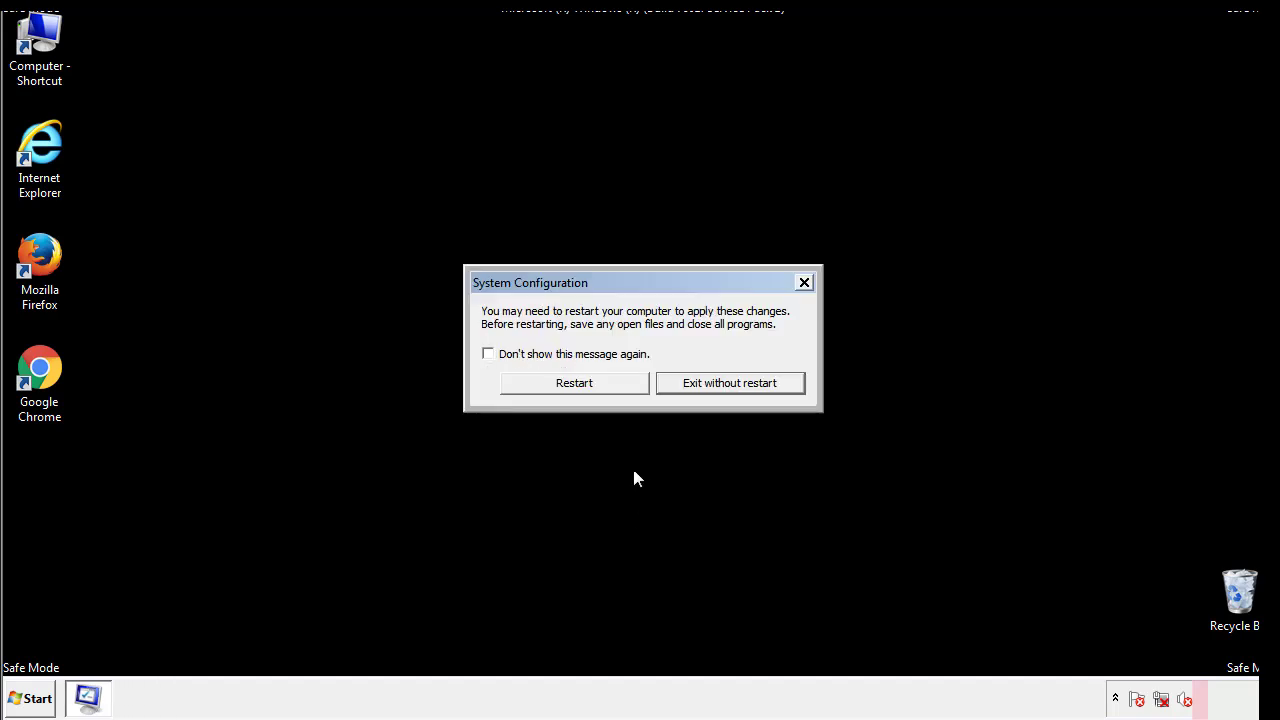
left_click(592, 389)
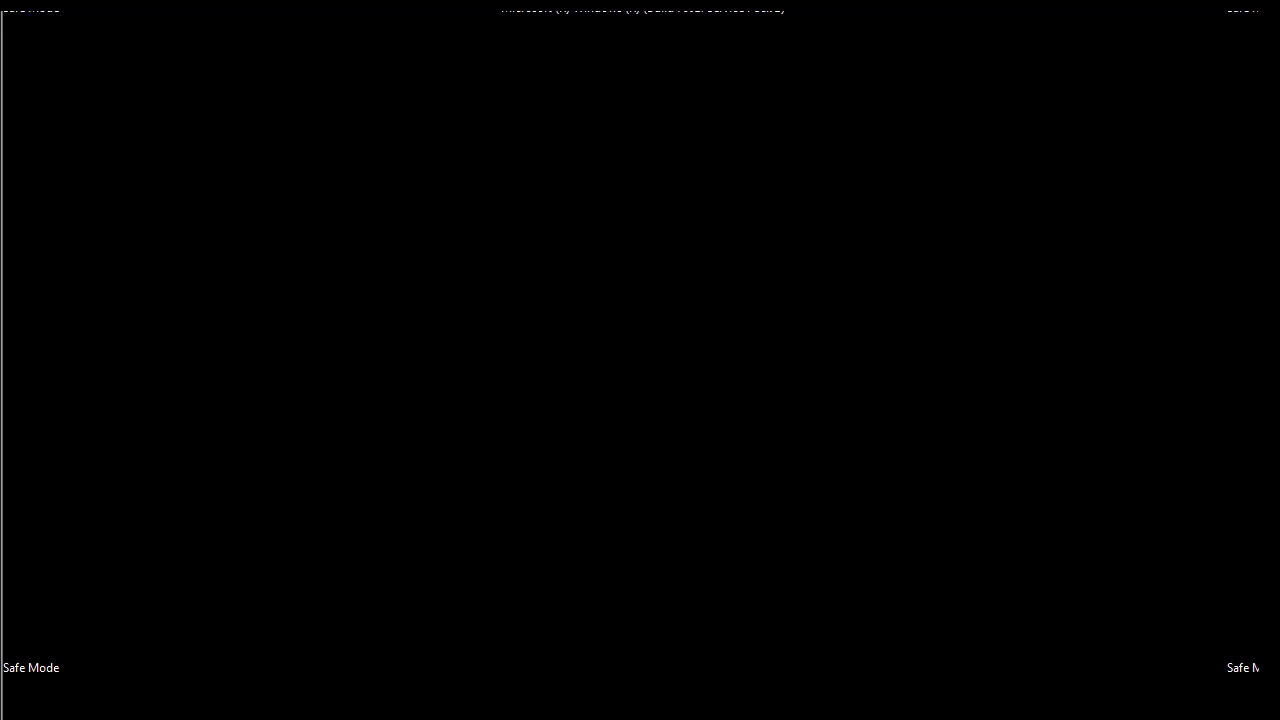